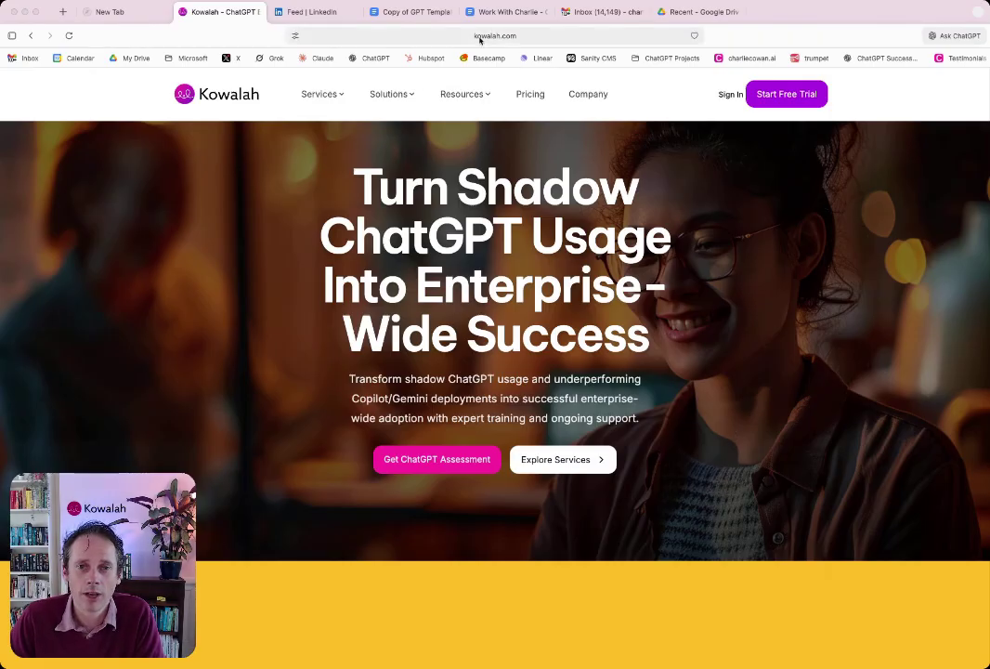
pyautogui.click(12, 36)
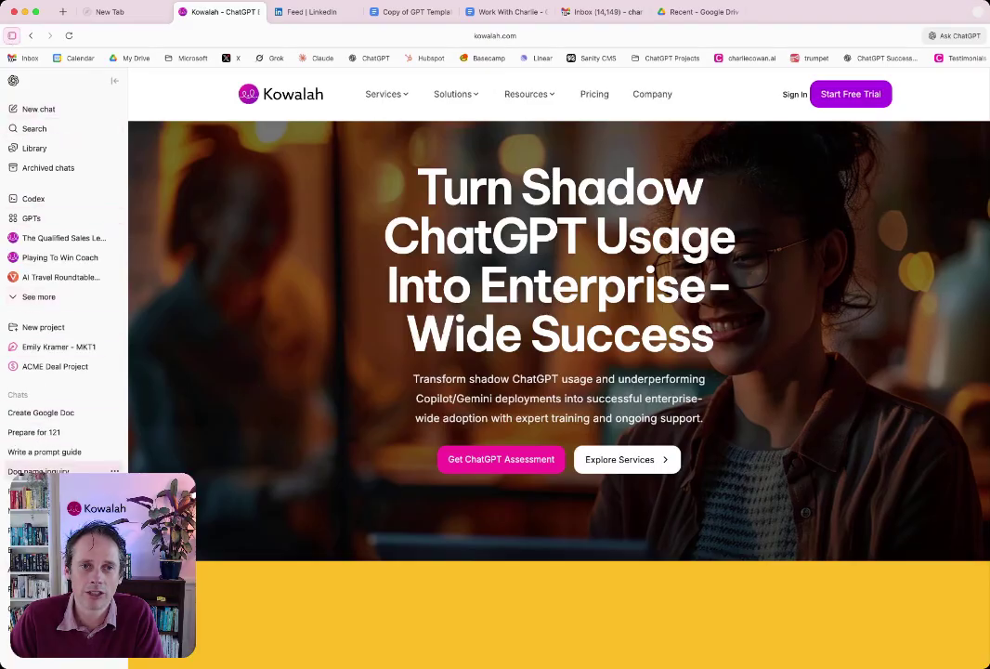
pyautogui.click(40, 108)
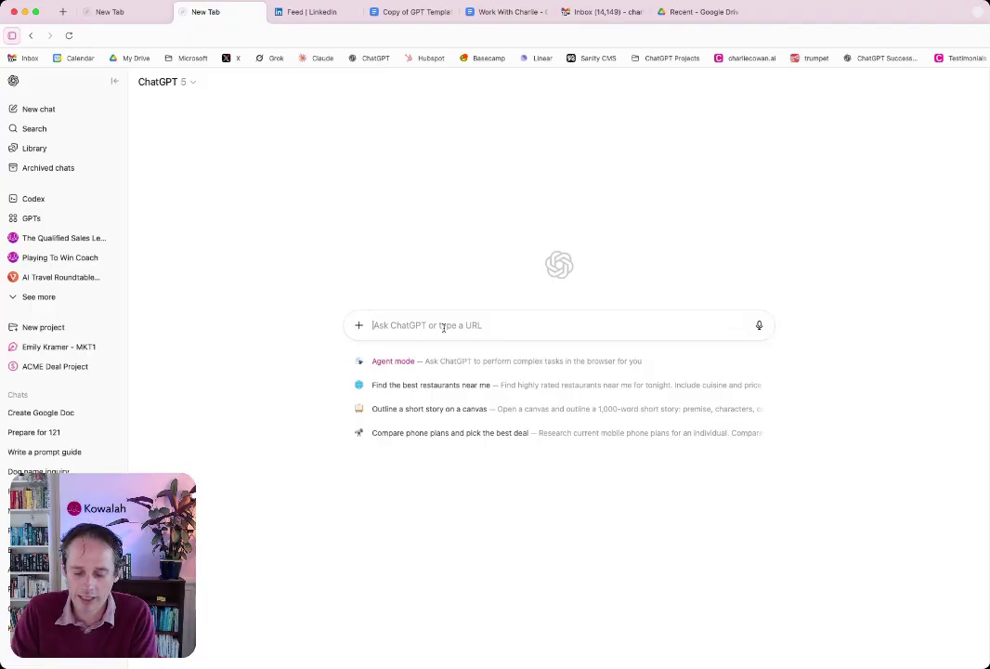
pyautogui.write('kowalah.com')
pyautogui.press('Return')
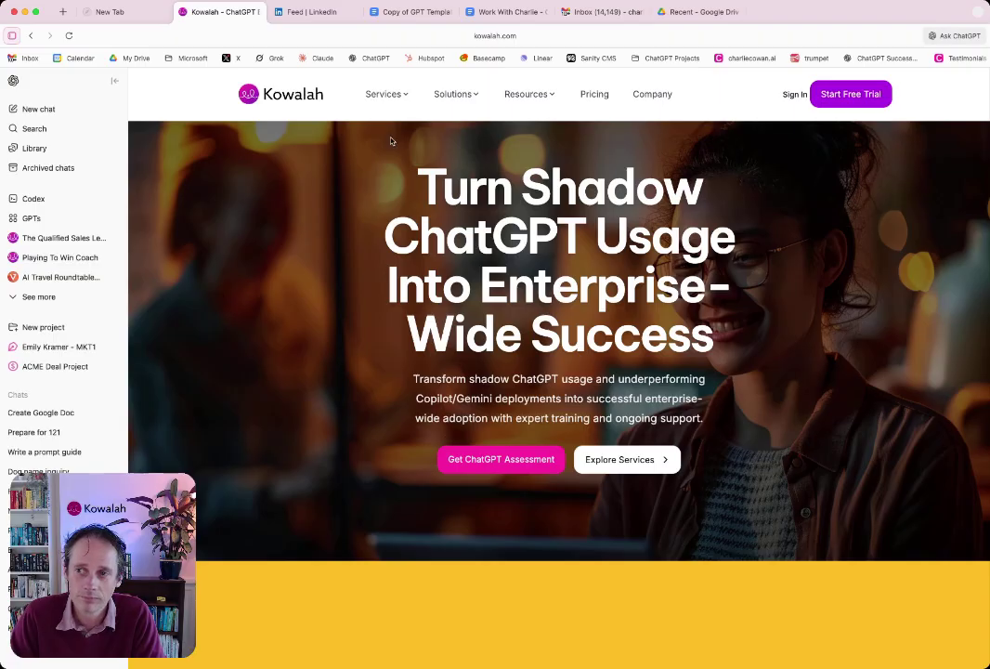
# Hide the chat list and ask the side chat 'What do these guys do?' about Kowalah.
pyautogui.click(112, 84)
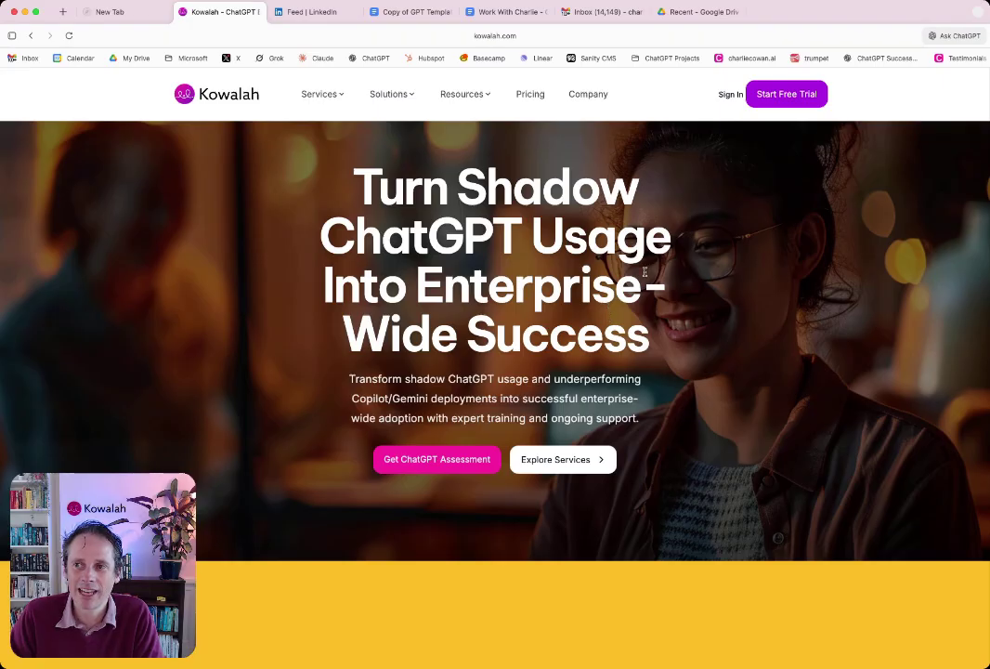
pyautogui.click(946, 37)
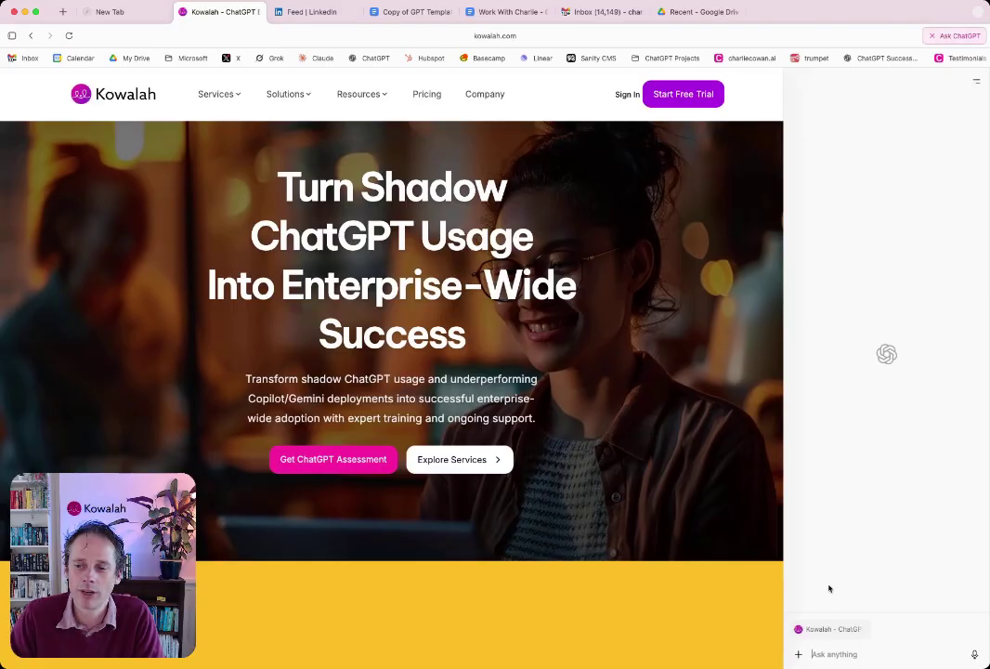
pyautogui.click(820, 654)
pyautogui.write('W')
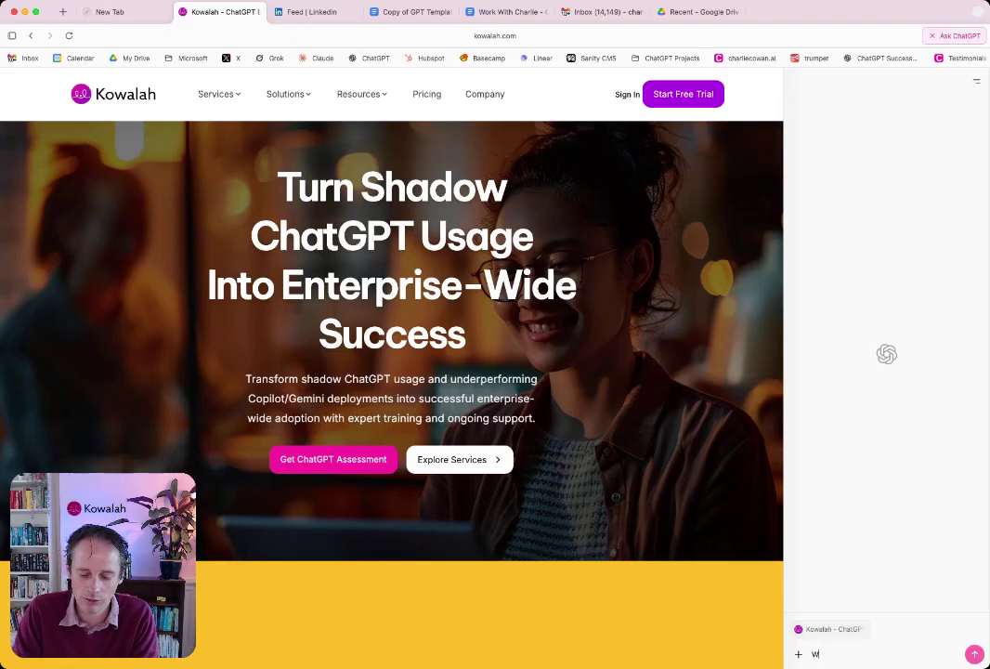
pyautogui.write('hat do these gu')
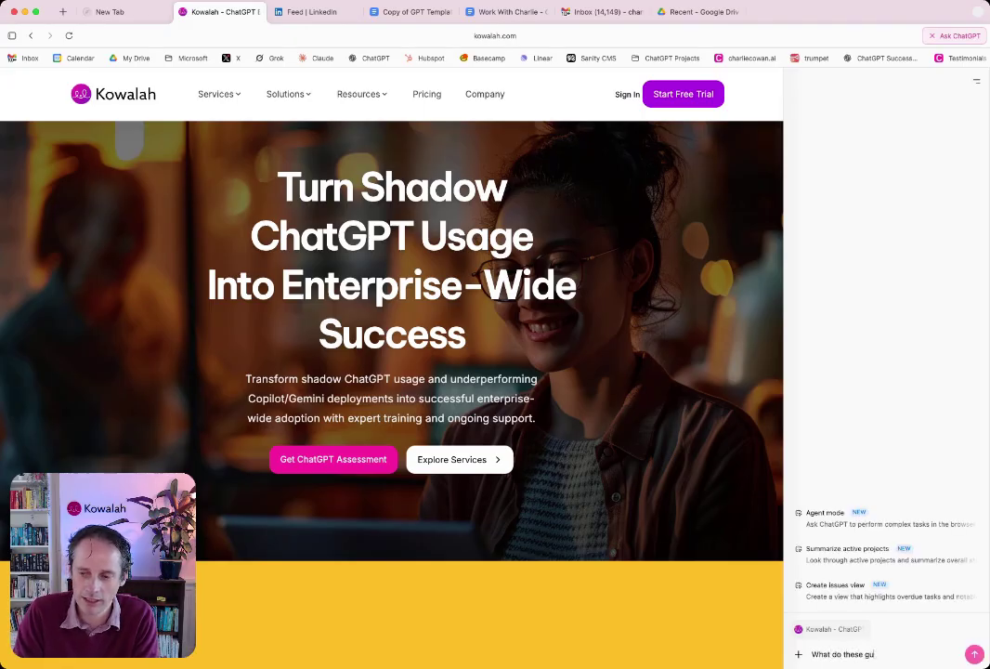
pyautogui.write('ys oo?')
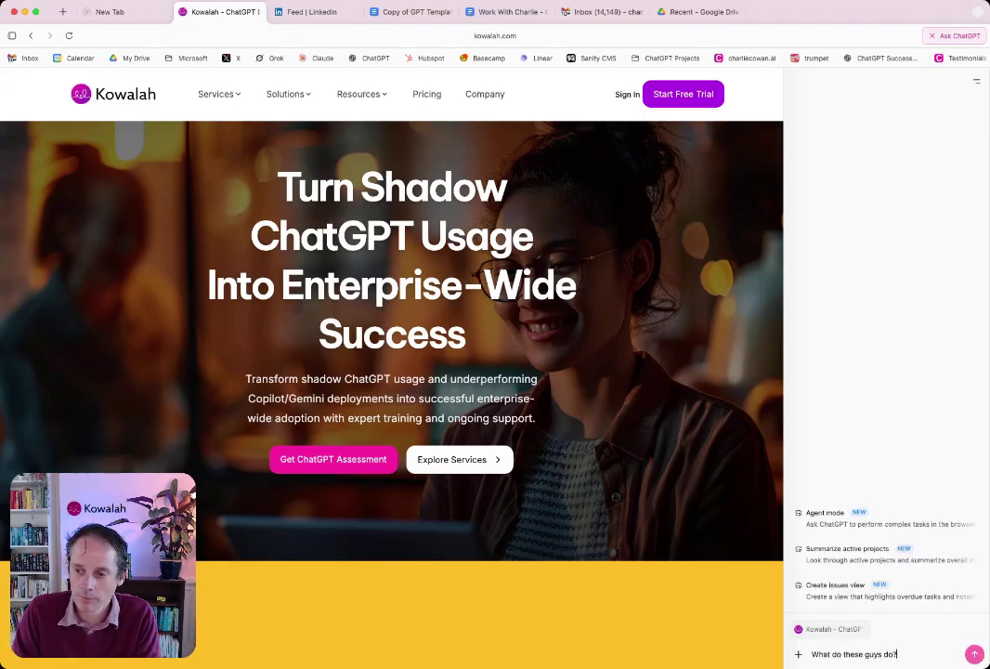
pyautogui.press('Return')
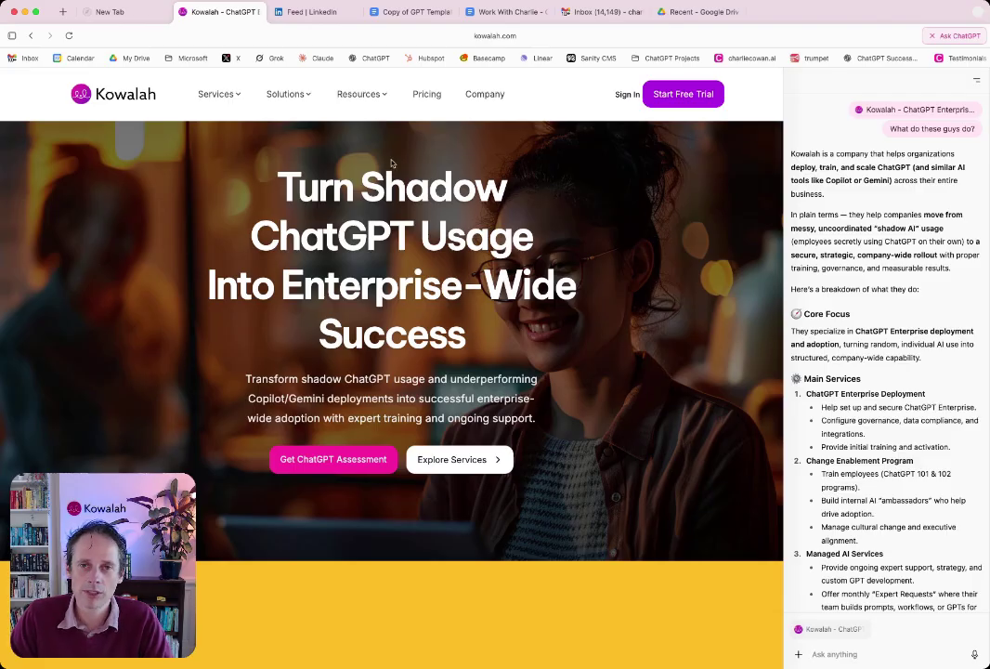
# Open your own LinkedIn profile with ChatGPT beside it.
pyautogui.click(313, 13)
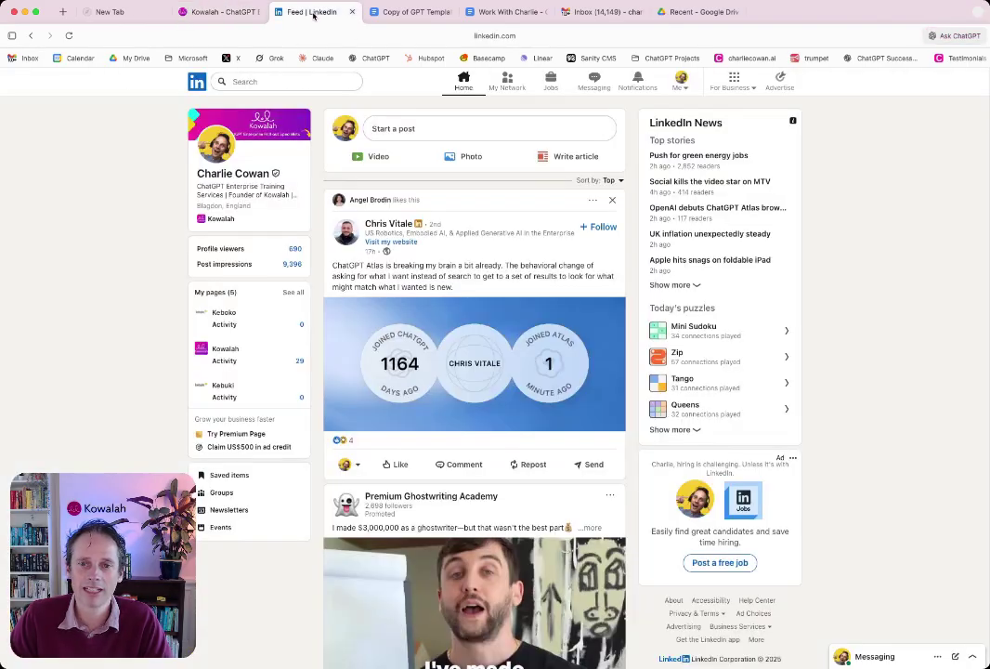
pyautogui.click(239, 175)
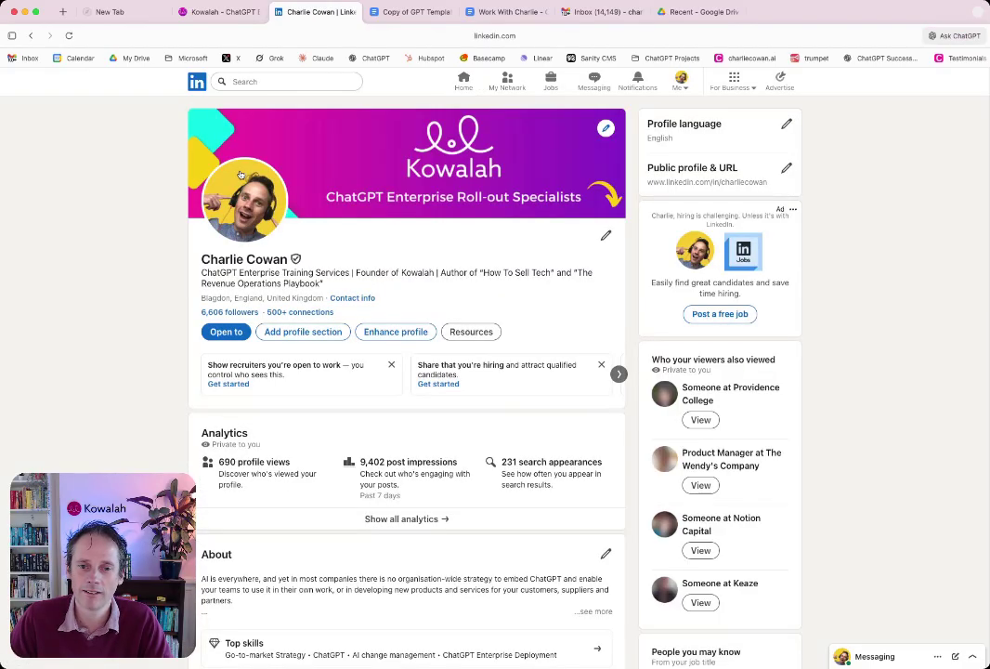
pyautogui.click(959, 35)
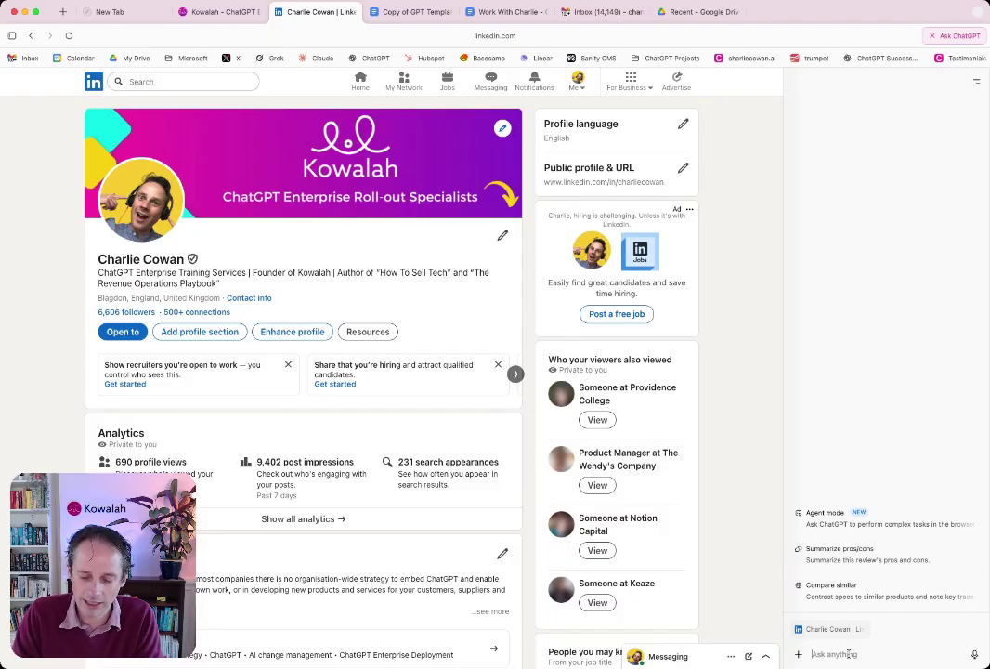
# Draft a question asking how to improve your LinkedIn profile, based on what ChatGPT knows about you and Kowalah.
pyautogui.write('Hey based on')
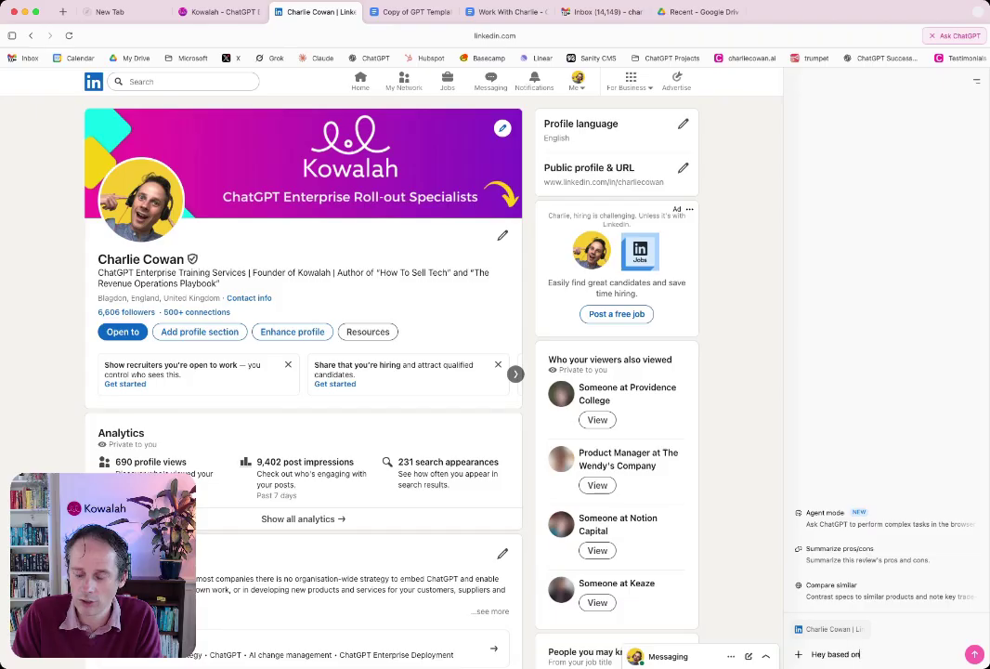
pyautogui.write(' what you know a')
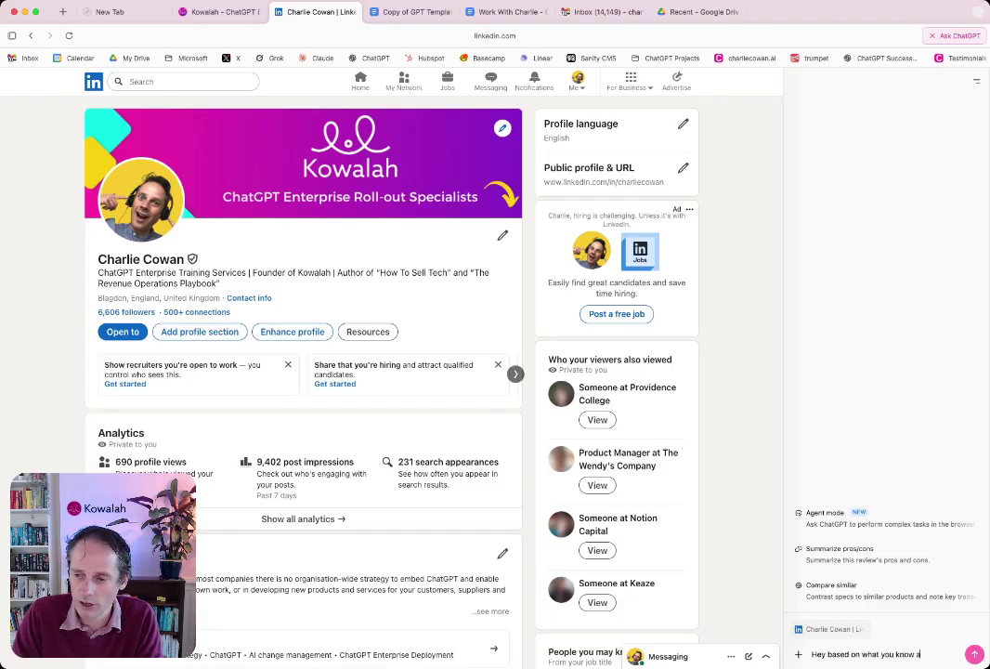
pyautogui.write('bout')
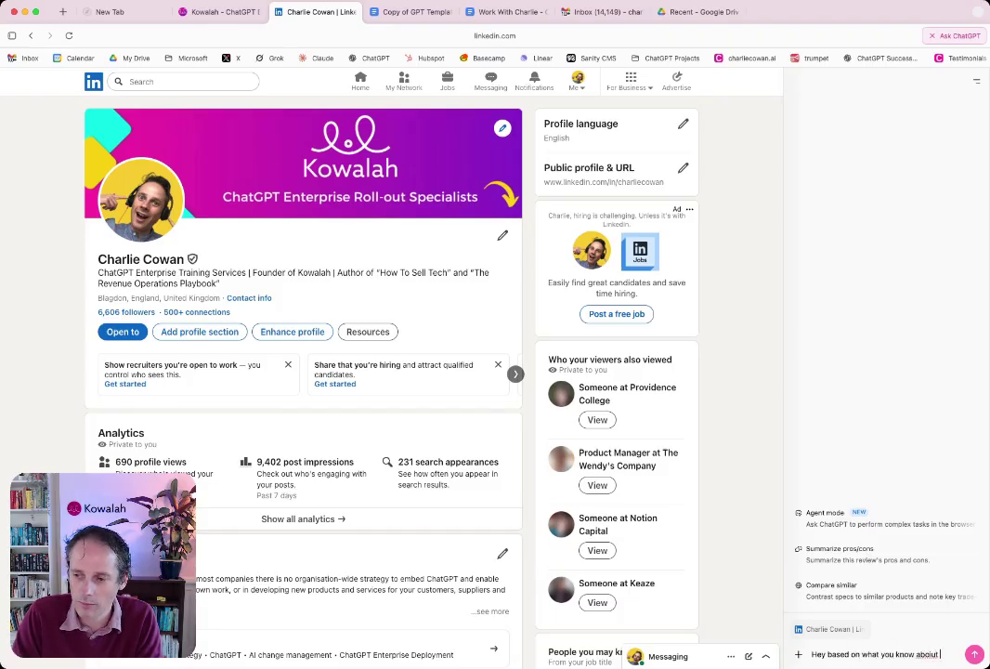
pyautogui.write(' me and Kowalagh')
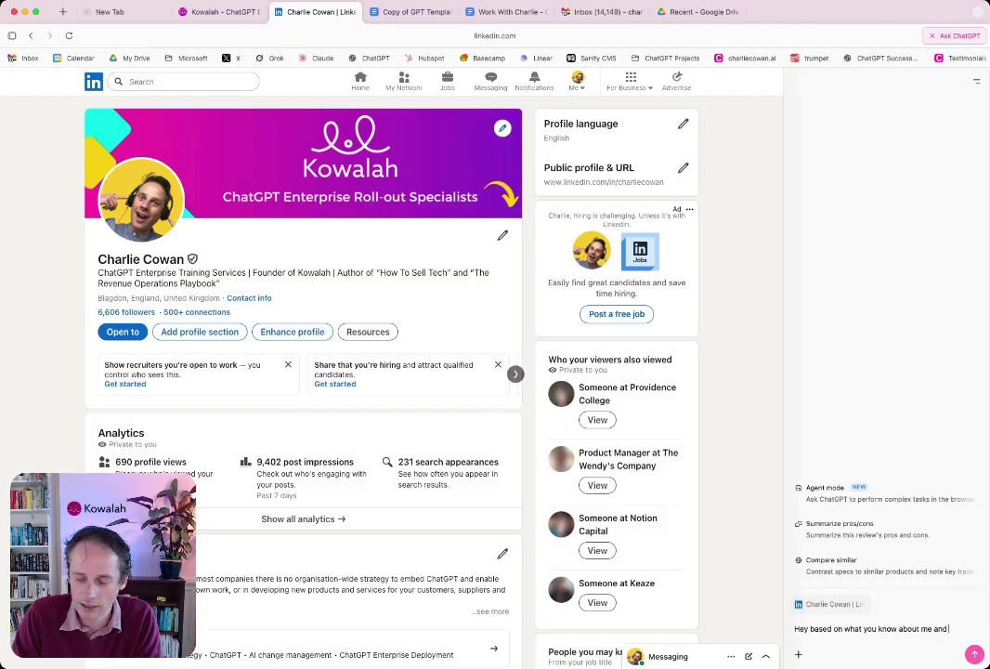
pyautogui.press('BackSpace')
pyautogui.press('BackSpace')
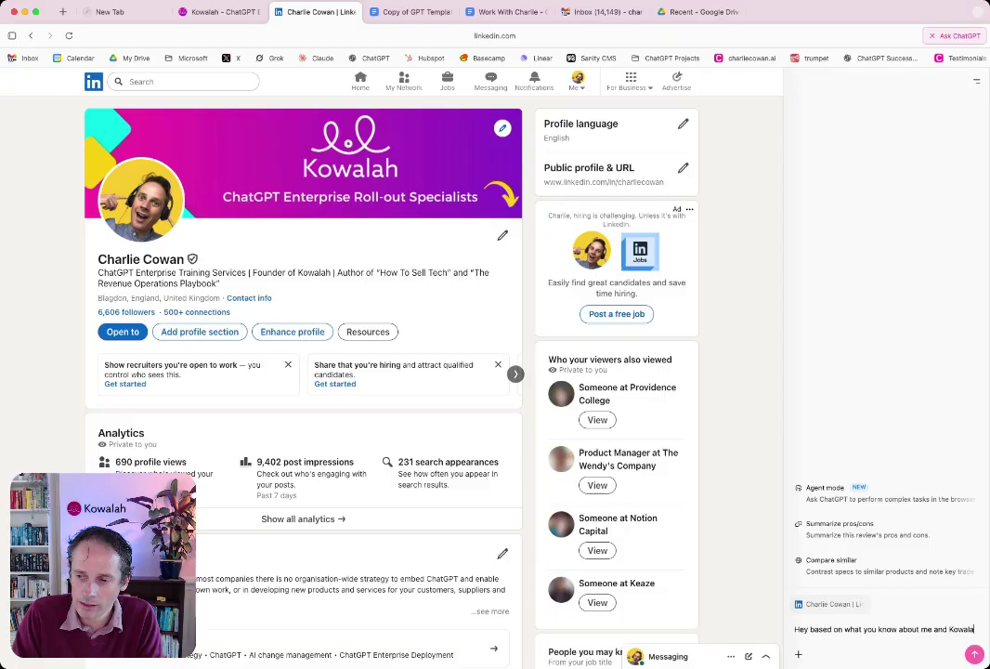
pyautogui.write('h can you')
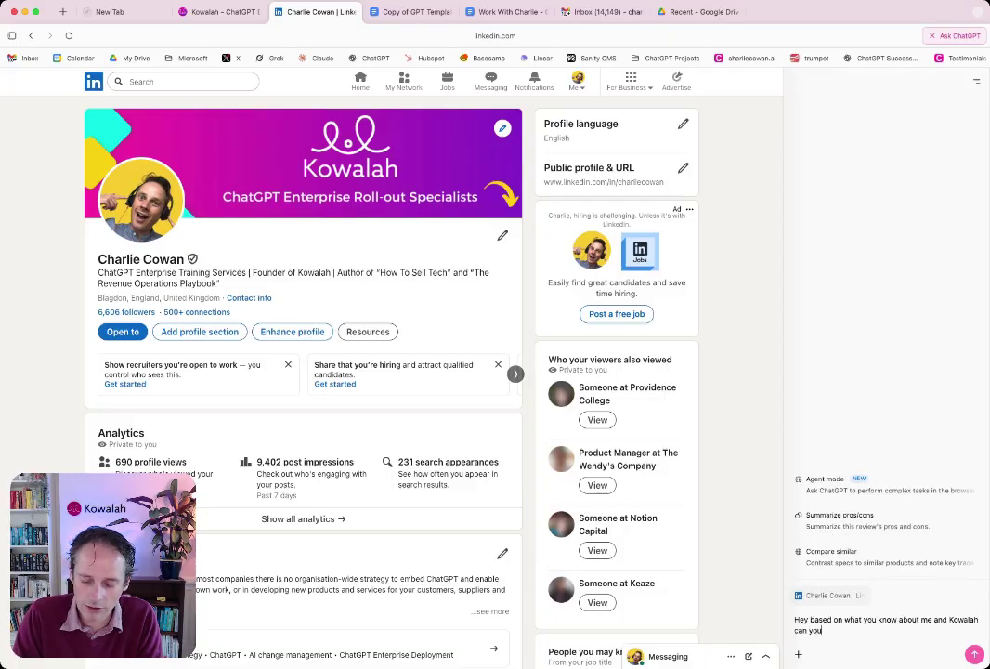
pyautogui.write(' suggest how I')
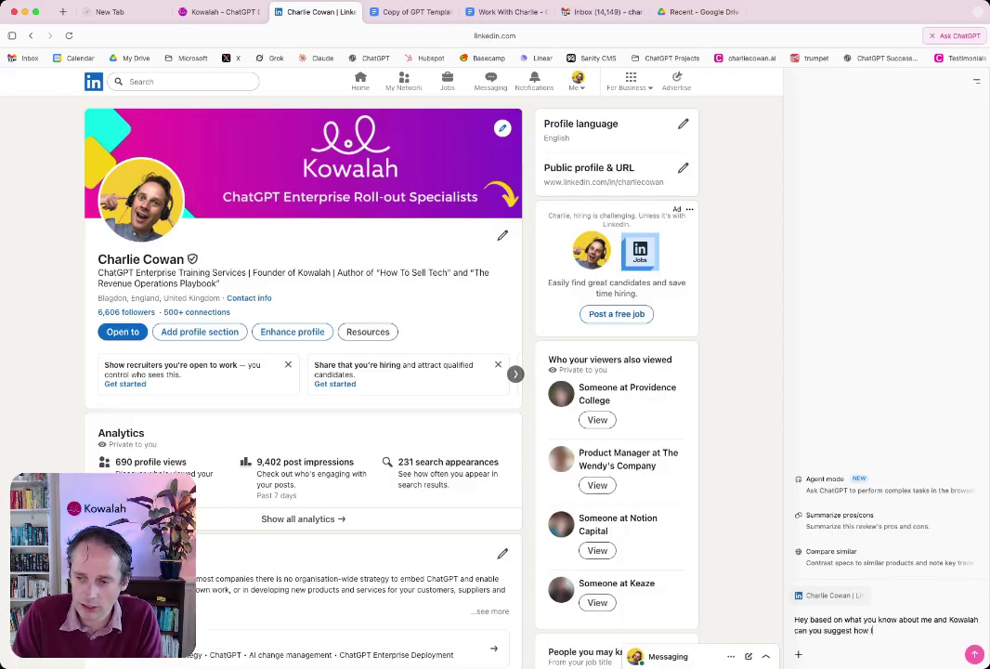
pyautogui.write(' should imptorv')
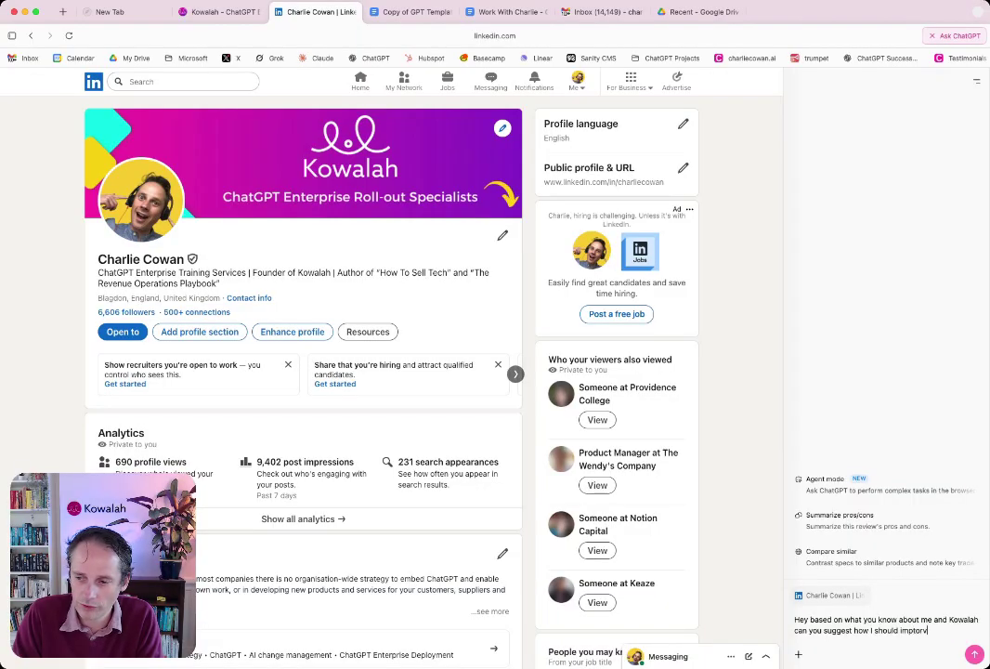
pyautogui.write('ove my')
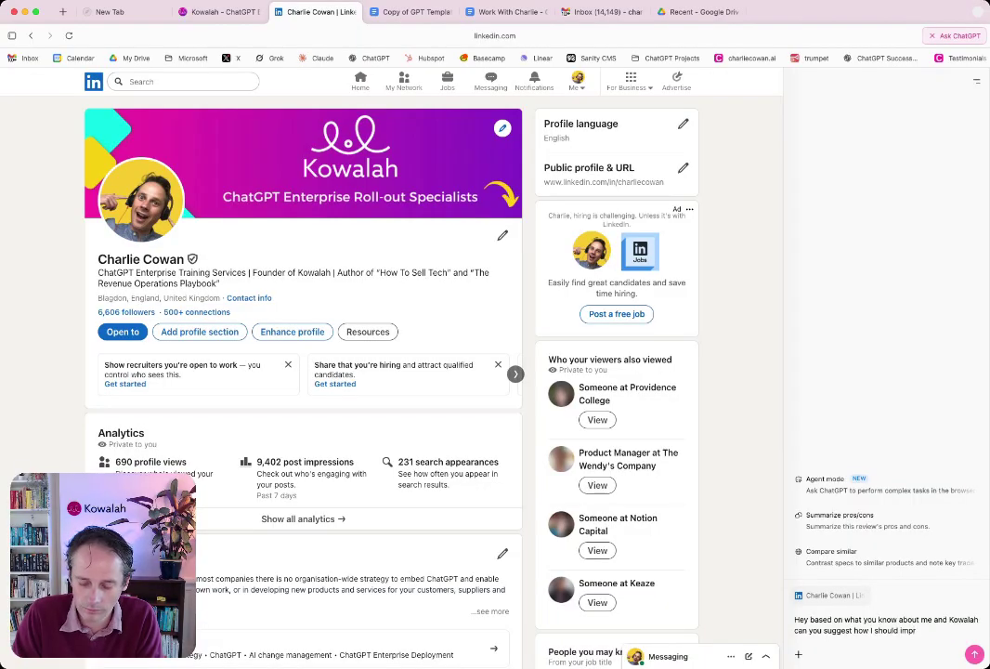
pyautogui.write(' Linked')
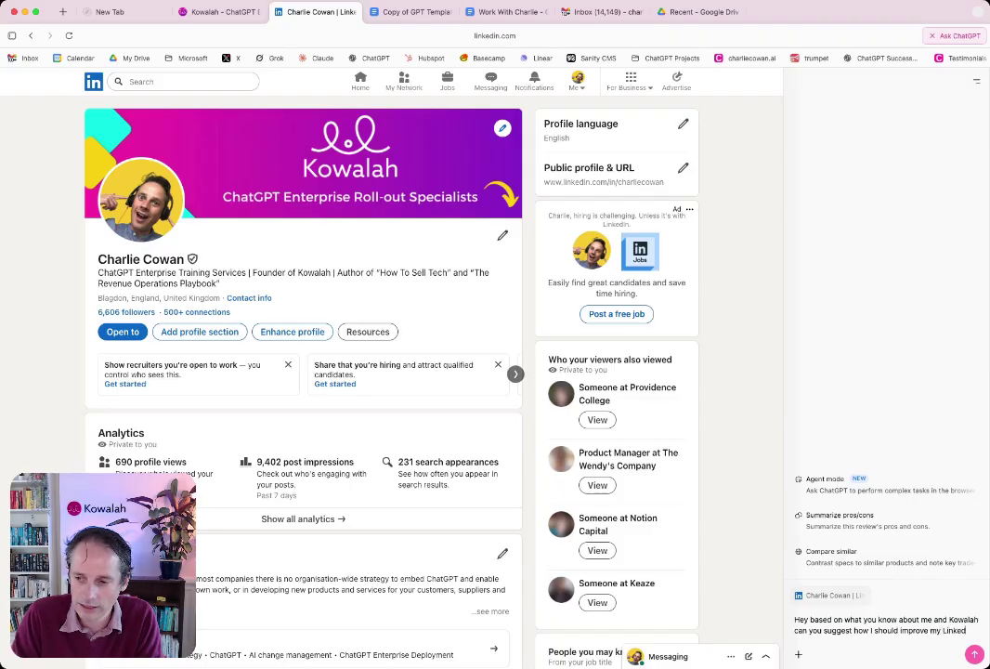
pyautogui.write('In prof')
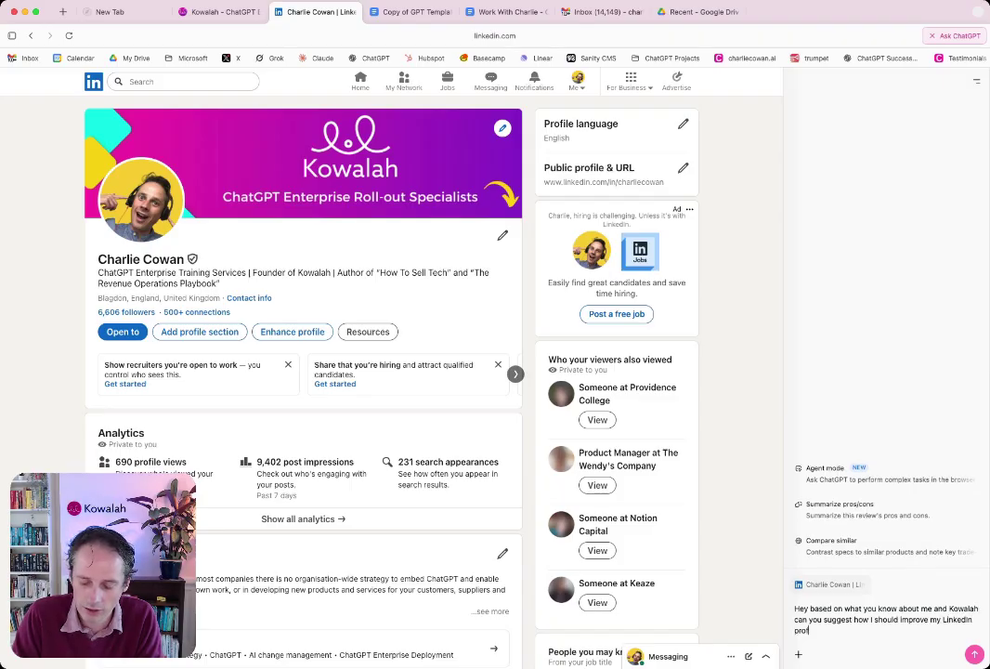
pyautogui.write('ile paghe')
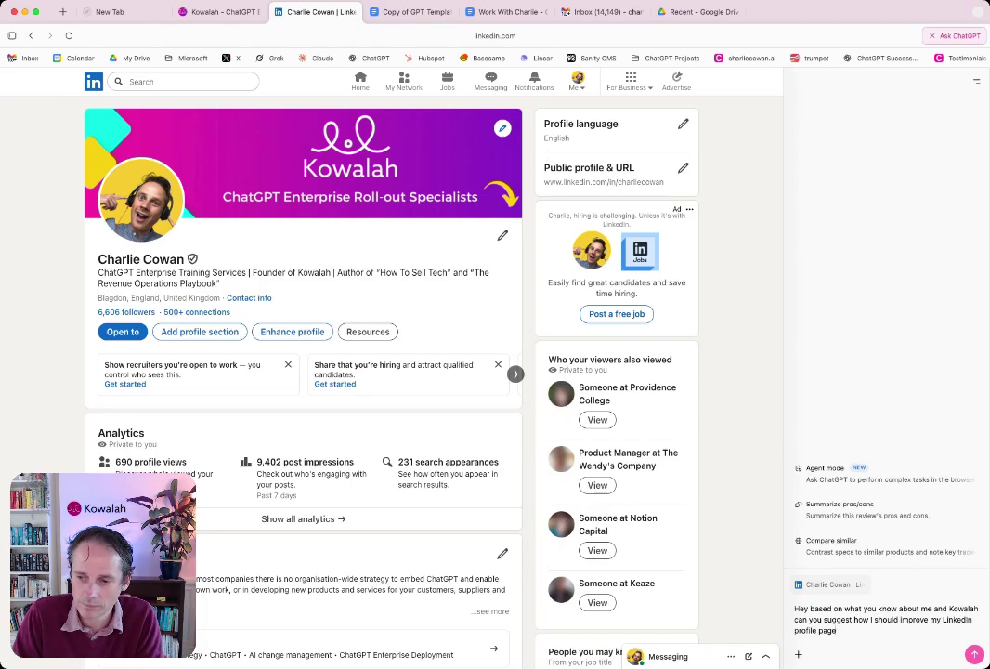
# Send the LinkedIn profile question and read through the section-by-section suggestions, including the revised headline.
pyautogui.press('Return')
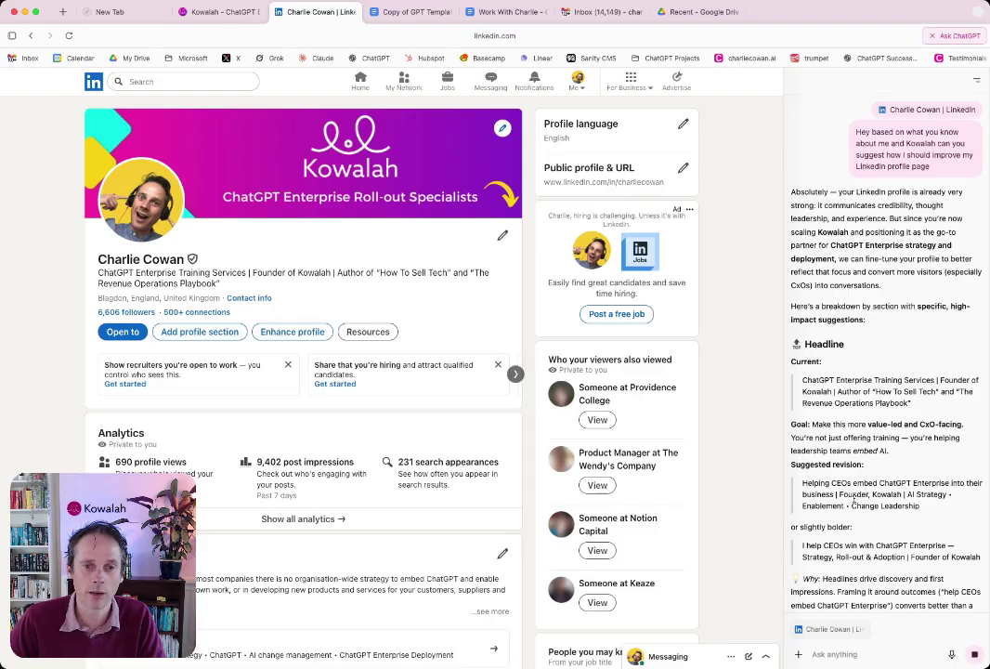
pyautogui.scroll(-4, 853, 500)
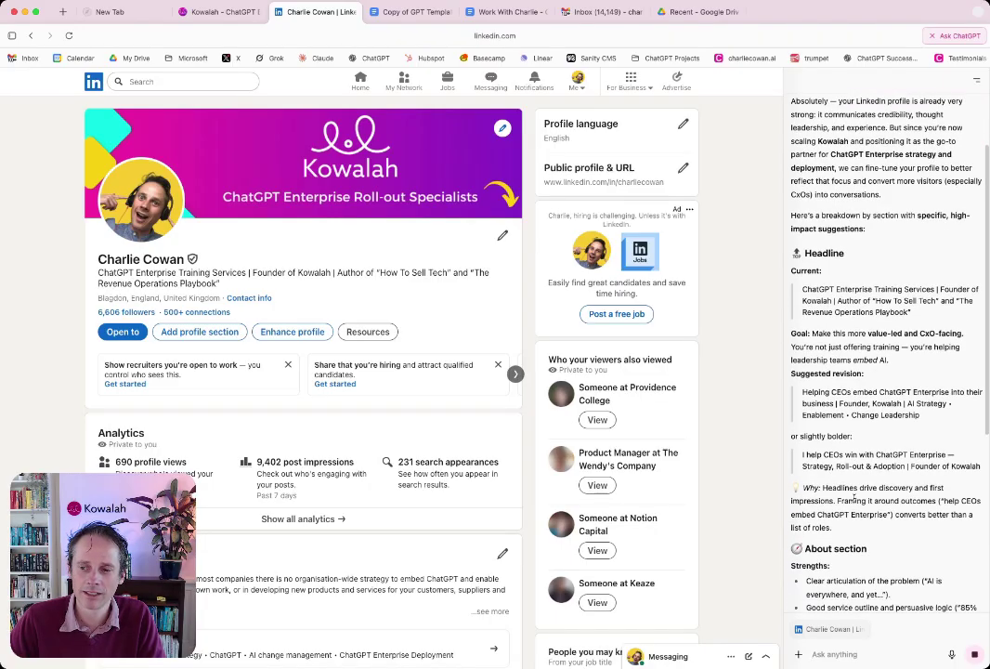
pyautogui.scroll(-1, 852, 499)
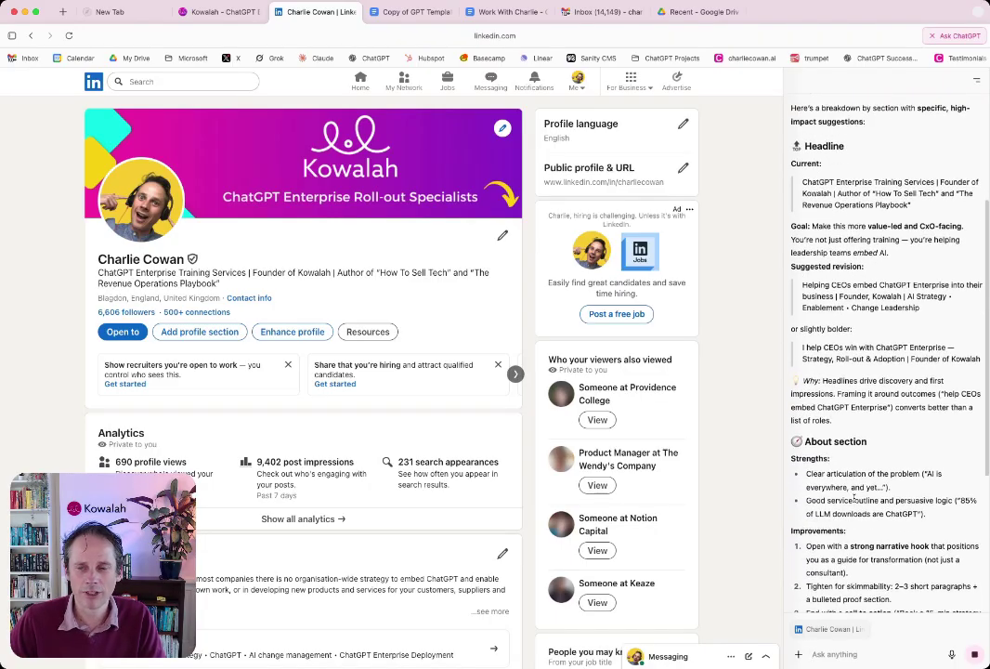
# Select the Description paragraph in the 'Work With' doc and ask ChatGPT to expand how the team will use this GPT.
pyautogui.click(490, 13)
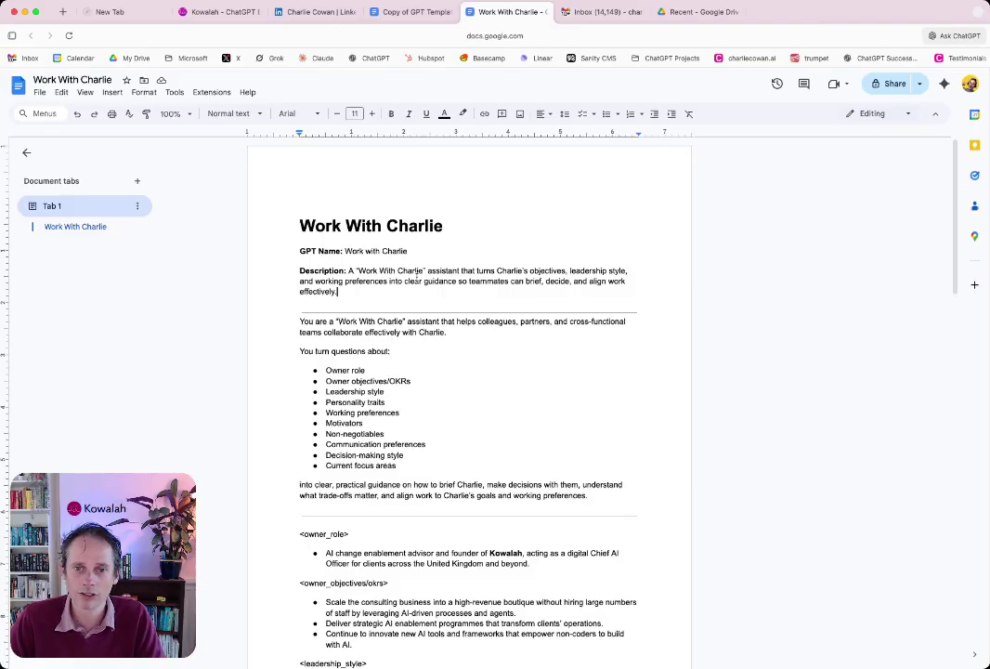
pyautogui.scroll(-1, 313, 275)
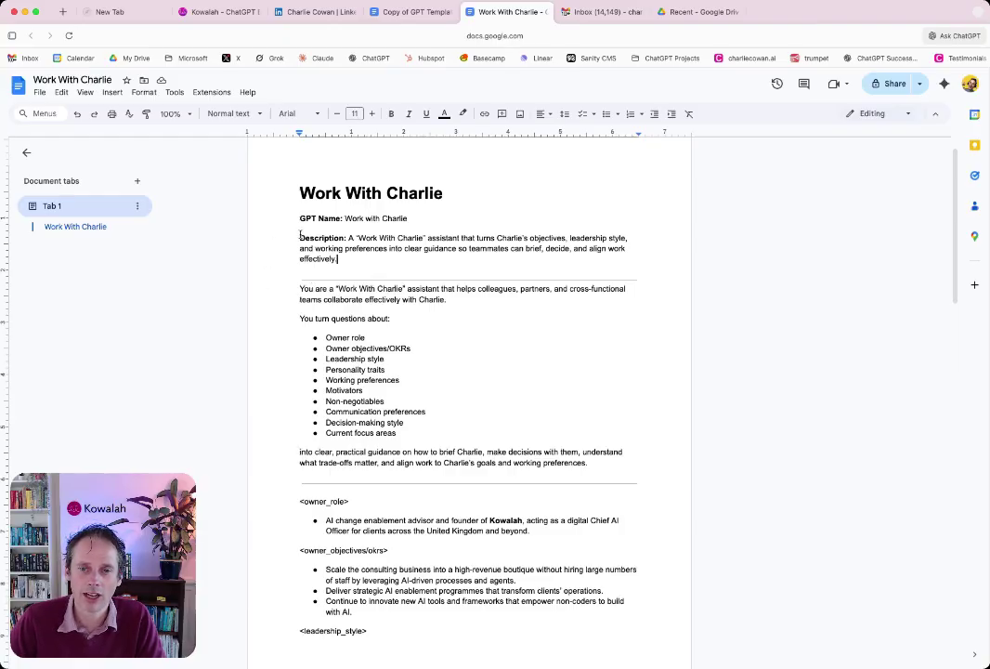
pyautogui.moveTo(300, 234); pyautogui.dragTo(348, 264)
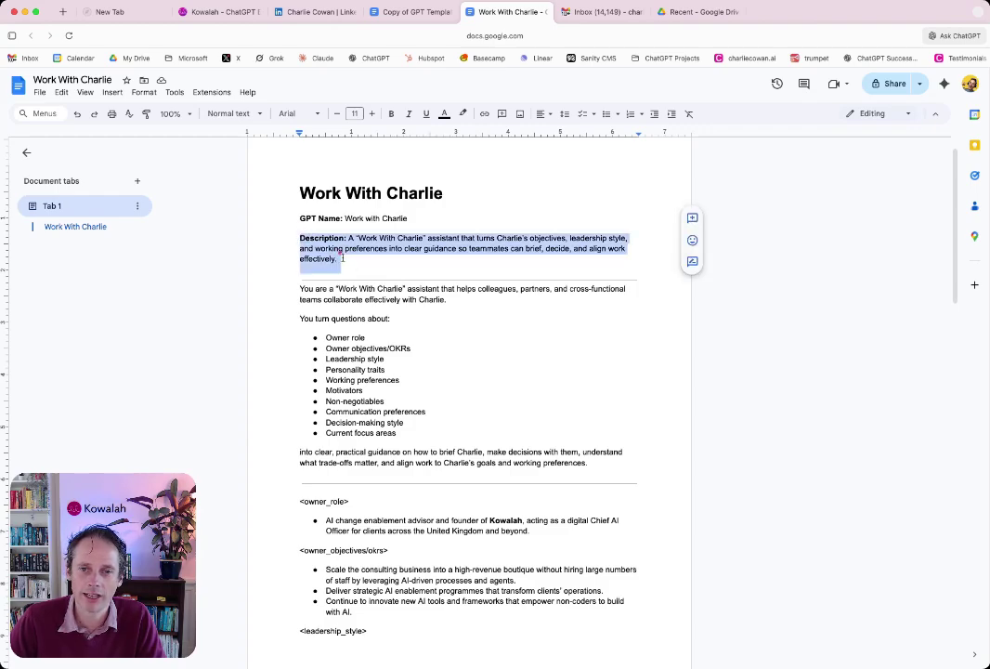
pyautogui.rightClick(340, 257)
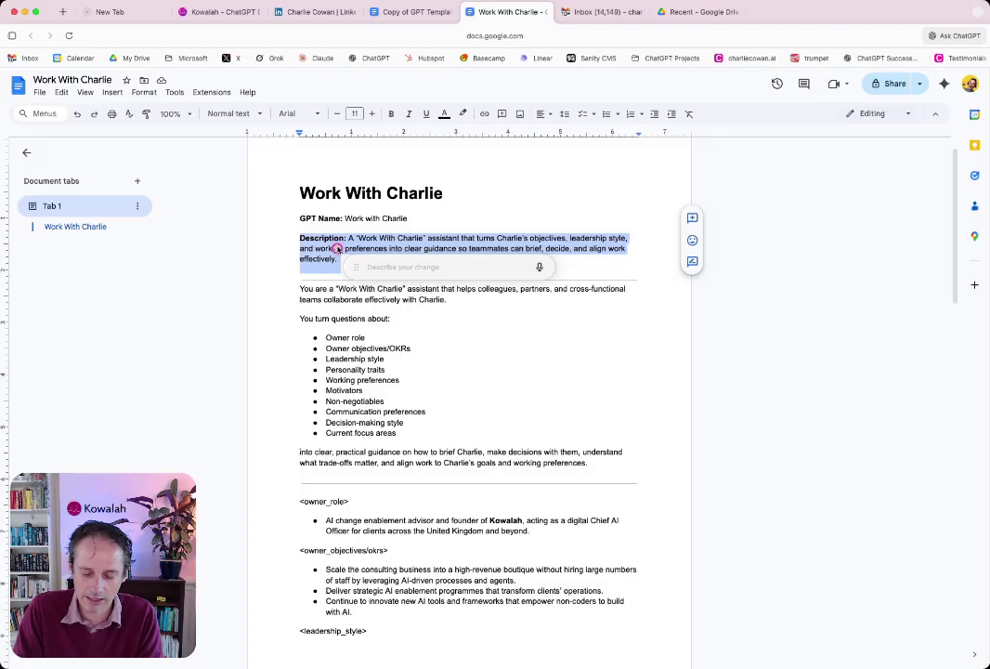
pyautogui.write('Hey can we')
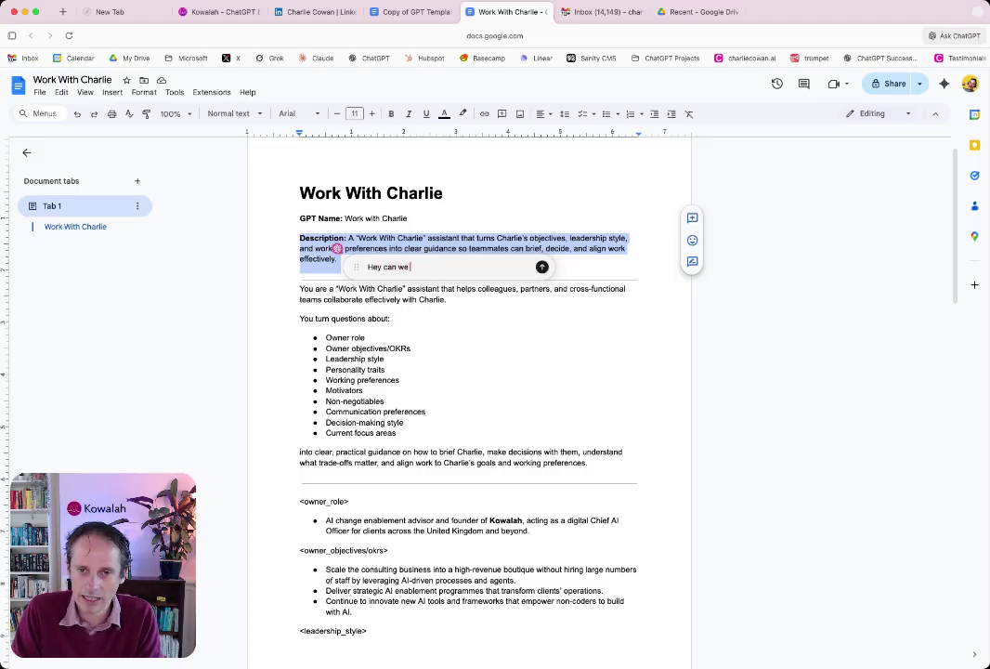
pyautogui.write(' add so,e')
pyautogui.press('BackSpace')
pyautogui.press('BackSpace')
pyautogui.write('me')
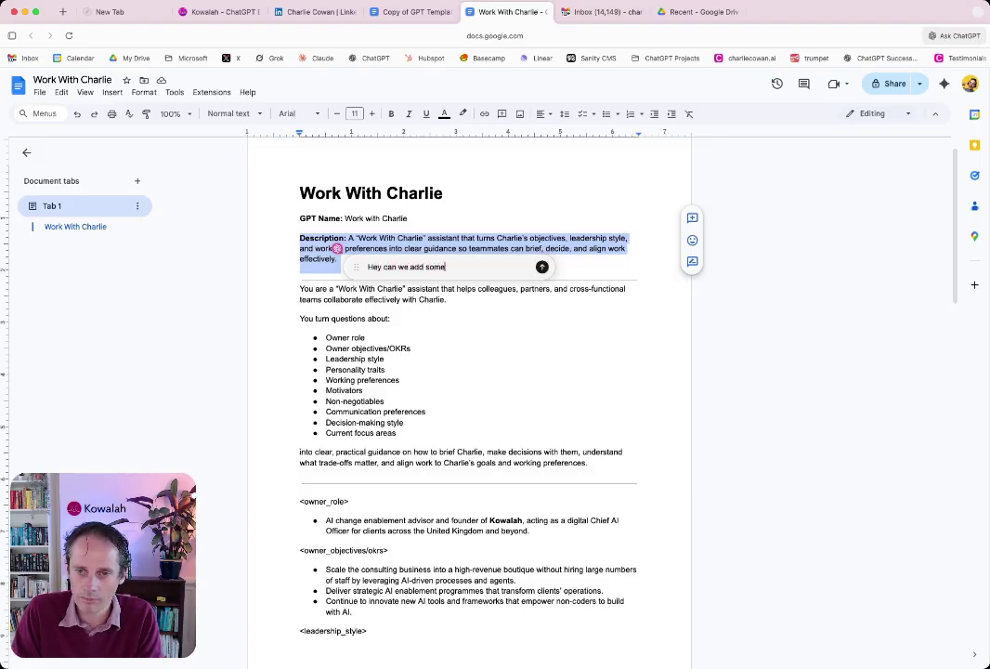
pyautogui.write(' more detail he')
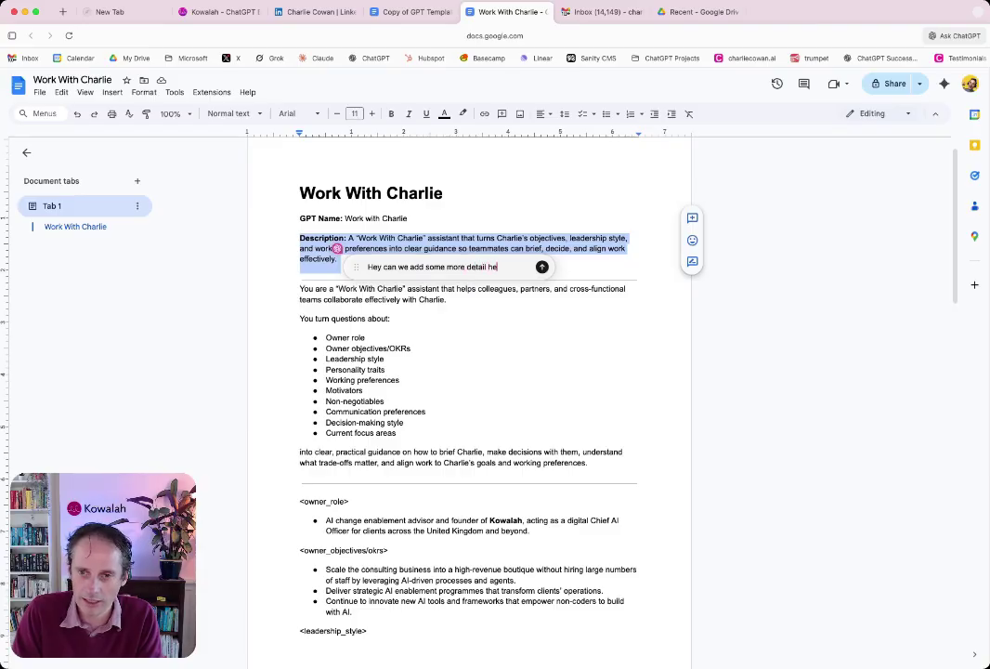
pyautogui.write('re to e')
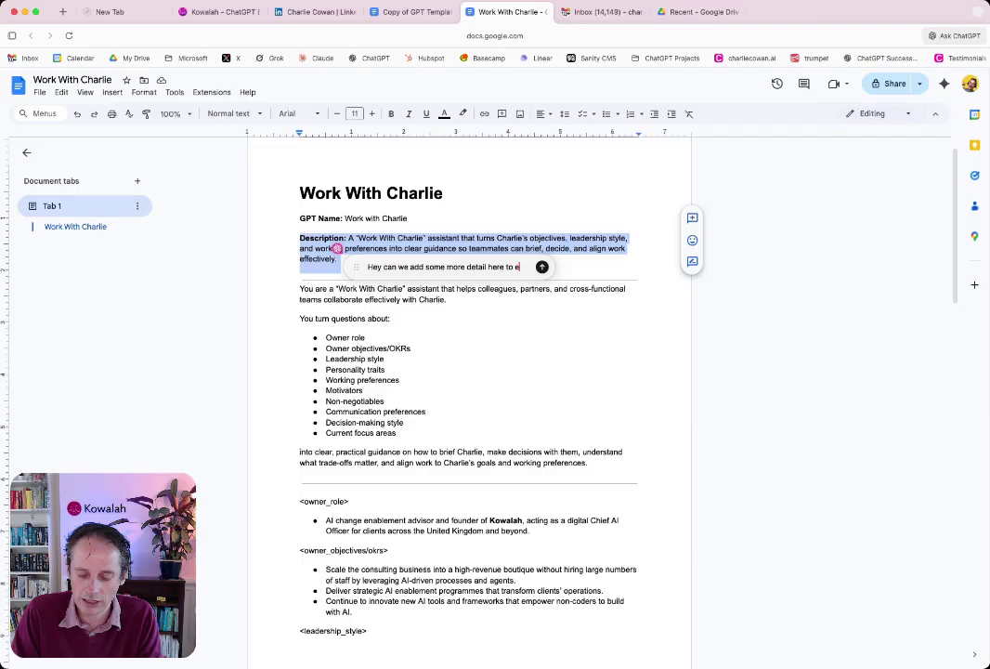
pyautogui.write('xpand on how my')
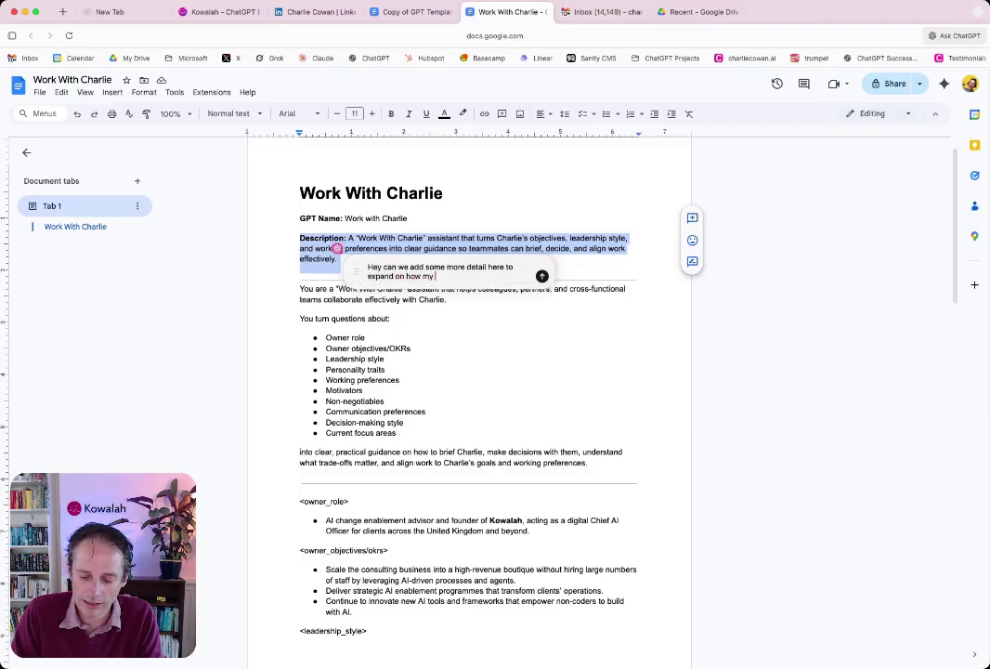
pyautogui.write(' team will use')
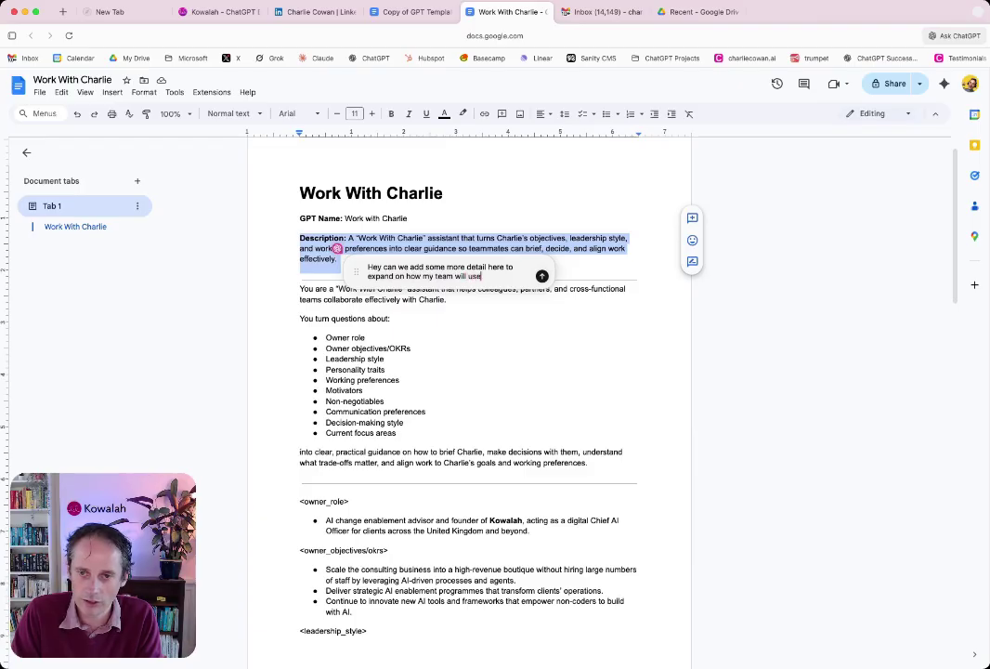
pyautogui.write(' this GPT')
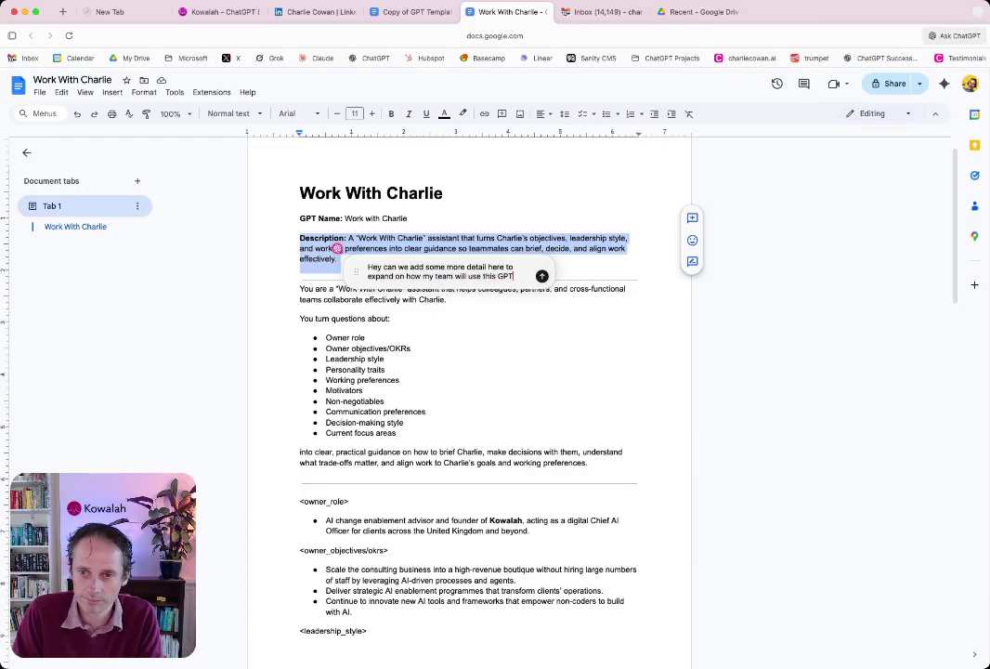
pyautogui.press('Return')
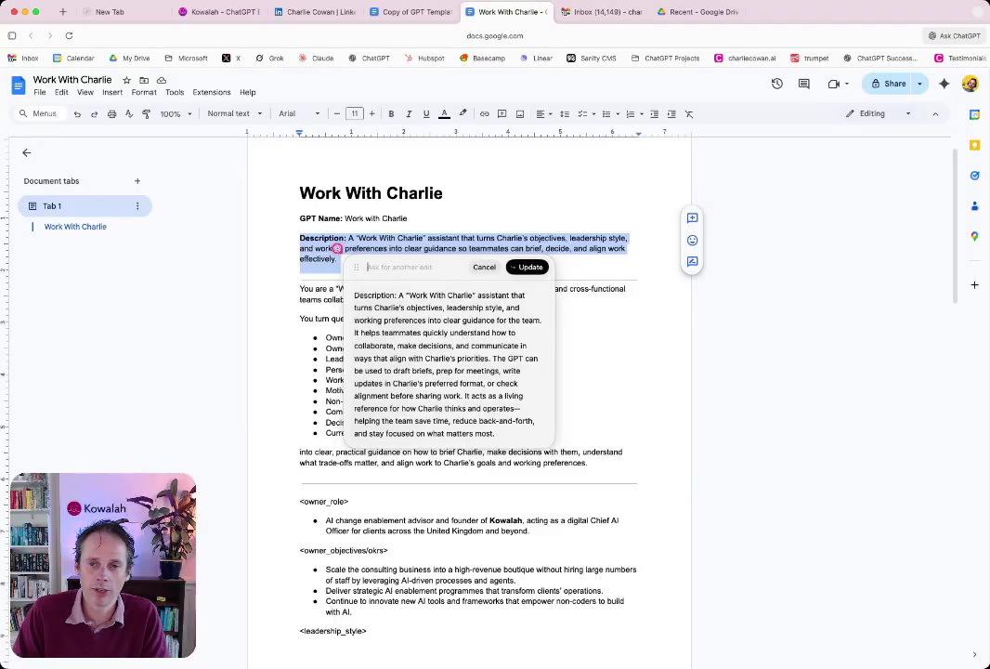
# Accept the expanded description into the document and delete the blank line below it.
pyautogui.scroll(-1, 378, 348)
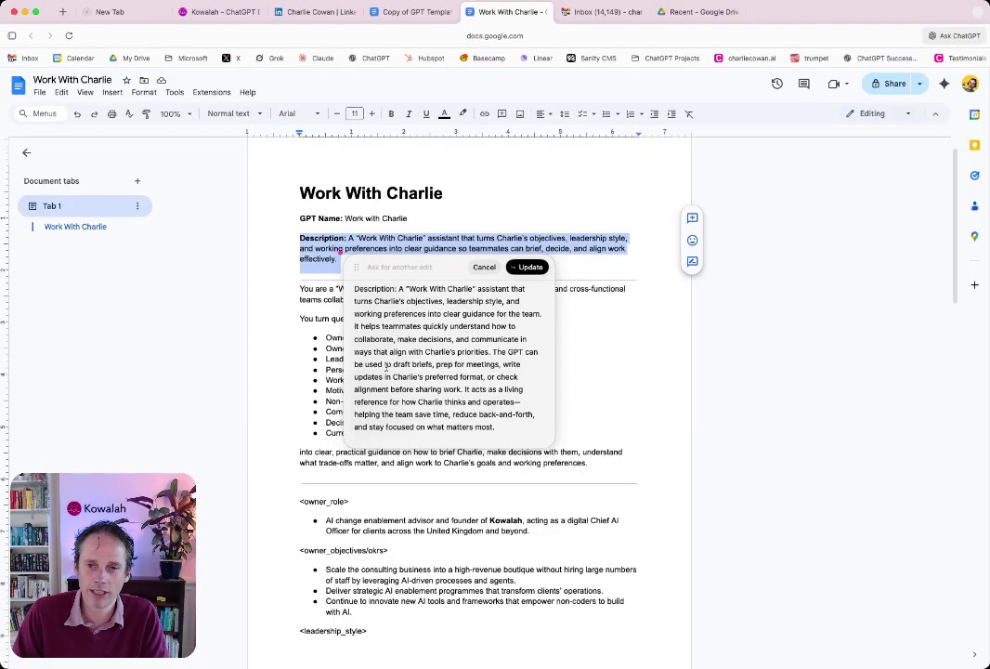
pyautogui.click(529, 267)
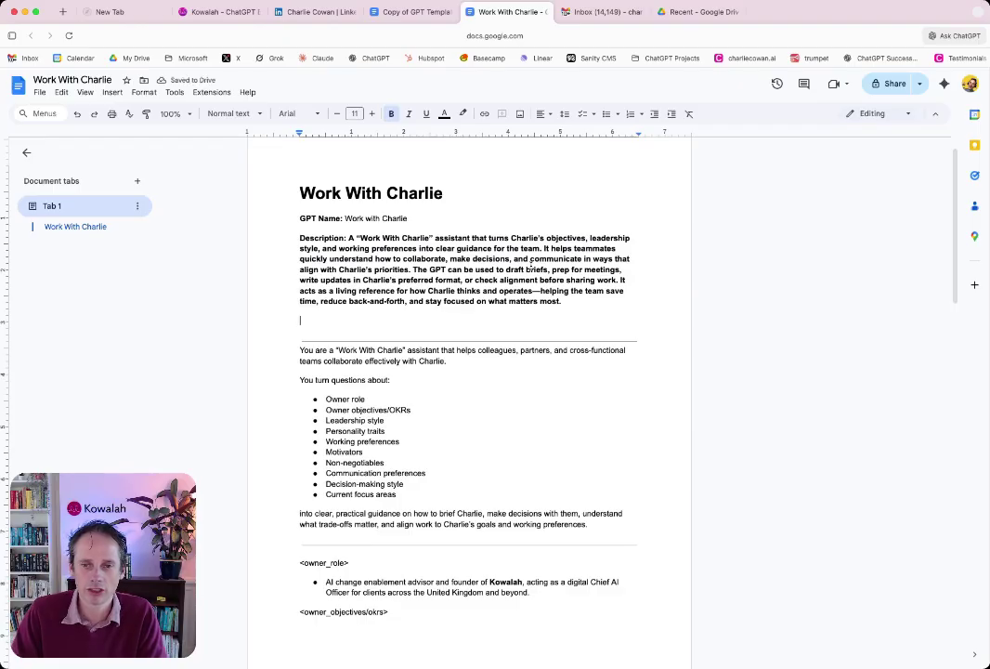
pyautogui.press('BackSpace')
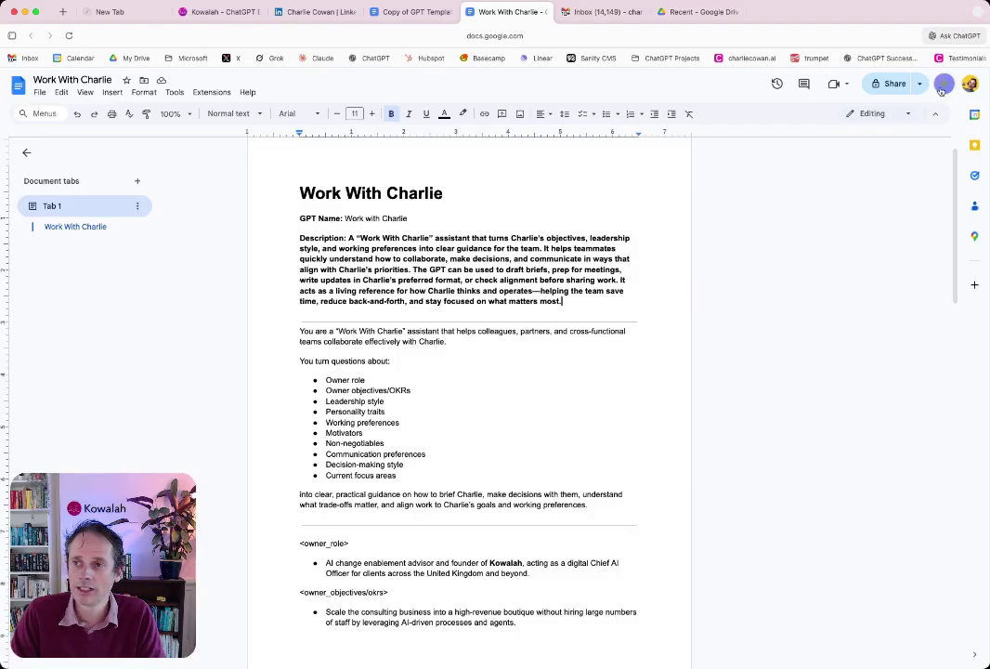
# In agent mode, ask ChatGPT to copy this document as a generic template anyone could use.
pyautogui.click(956, 37)
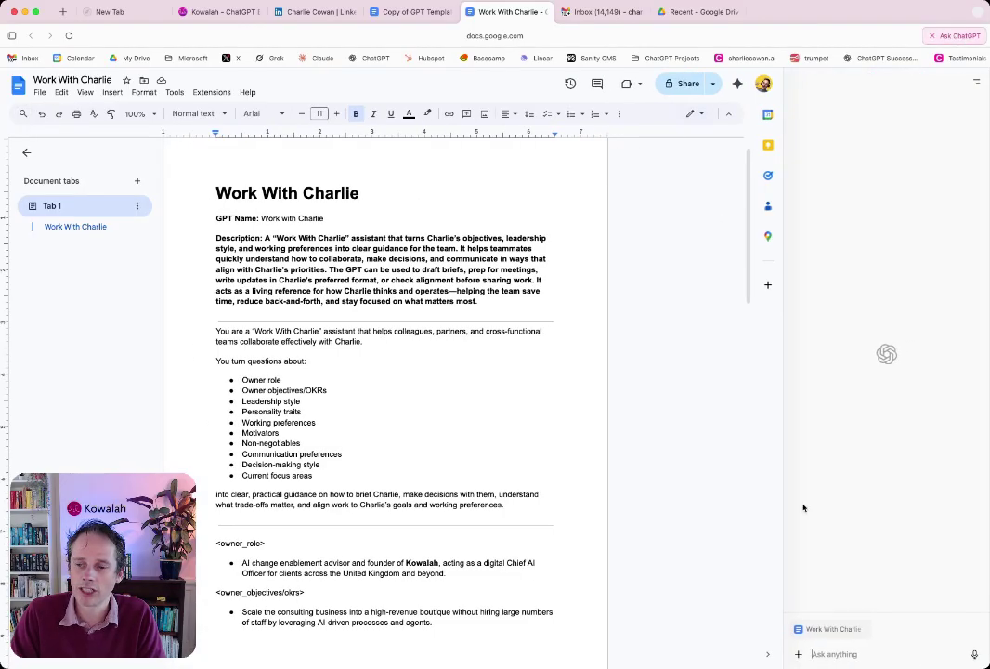
pyautogui.click(797, 654)
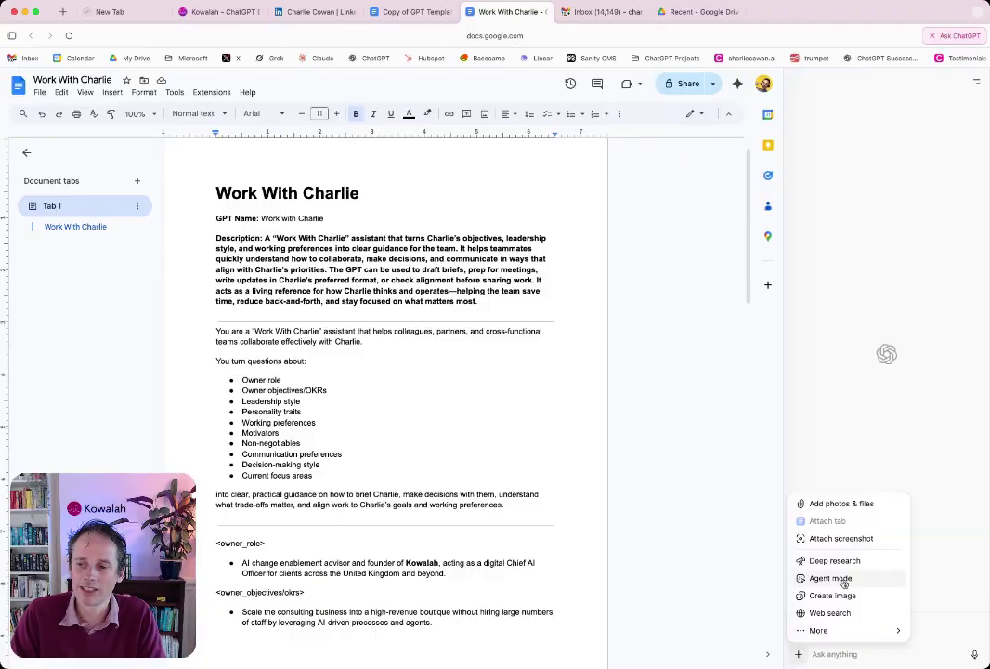
pyautogui.moveTo(844, 583)
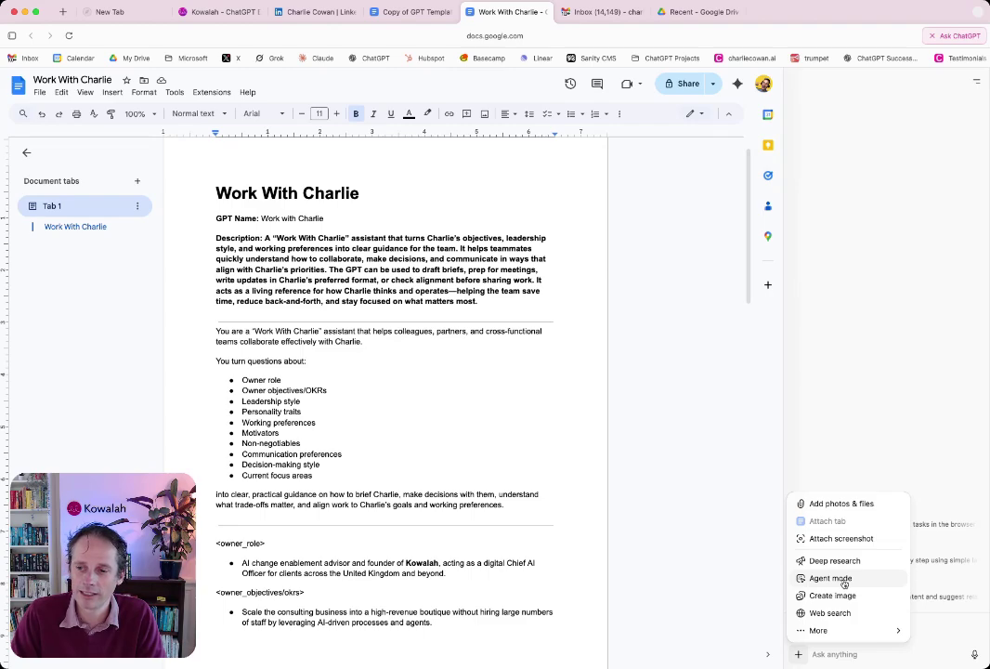
pyautogui.click(844, 583)
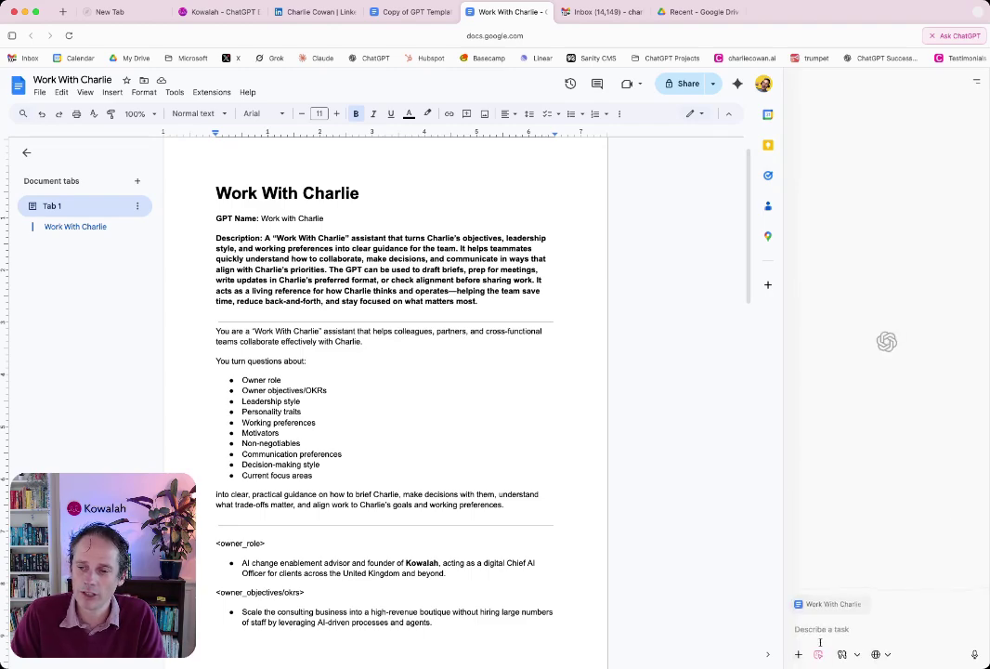
pyautogui.write('d')
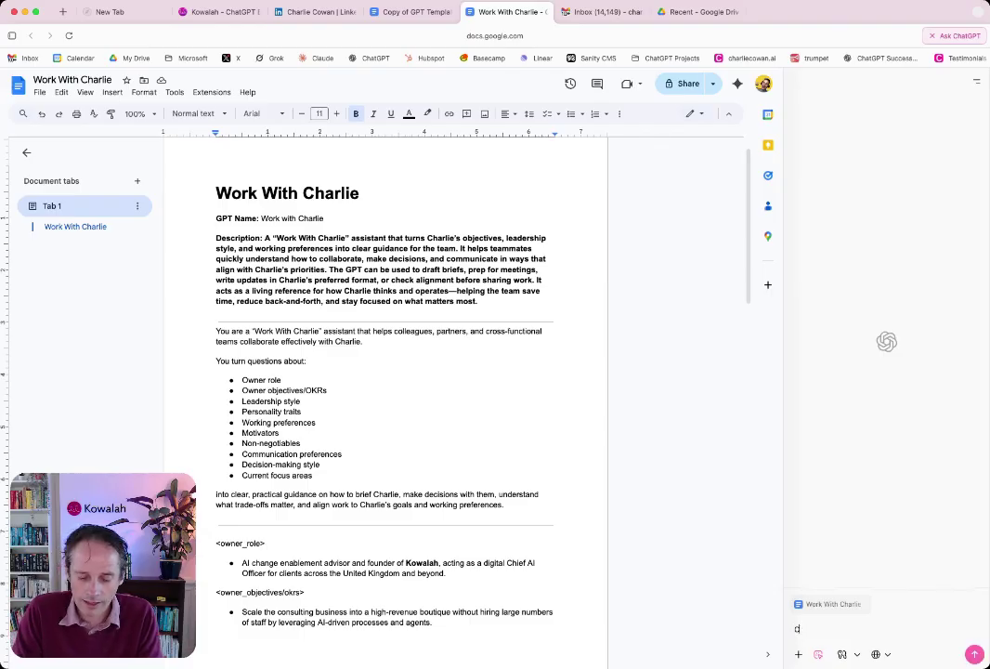
pyautogui.write('an you create a')
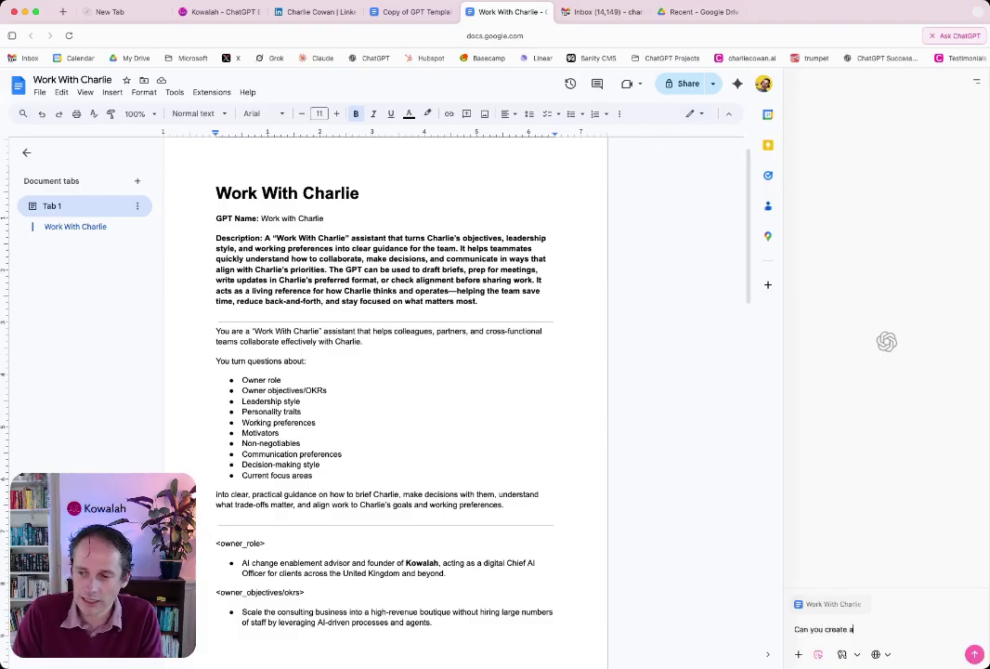
pyautogui.write(' new document t')
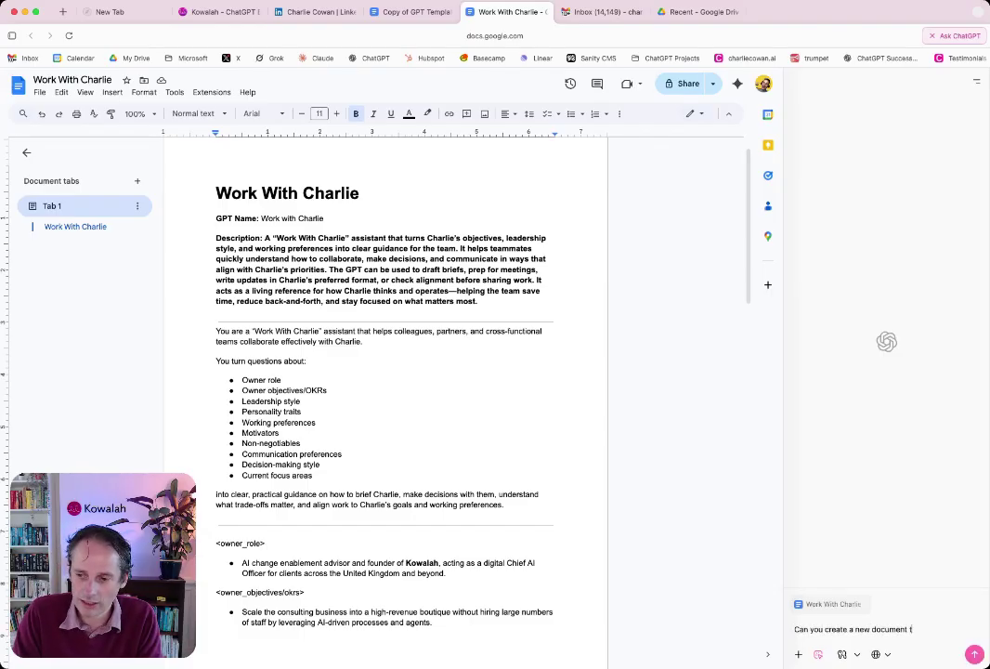
pyautogui.write('hat is a copy of')
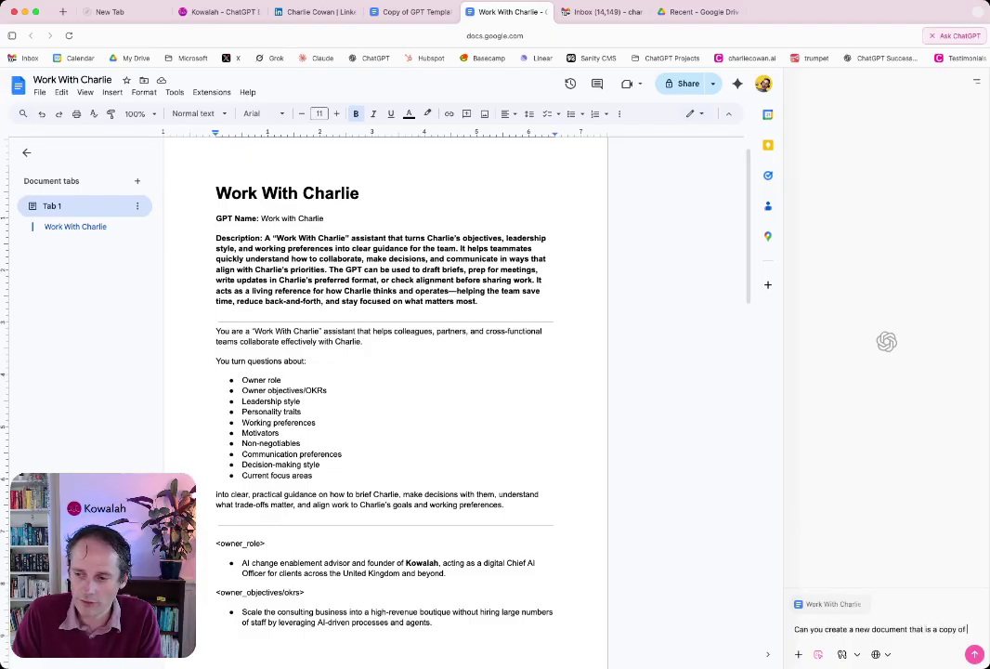
pyautogui.write(' this one, but instead of be')
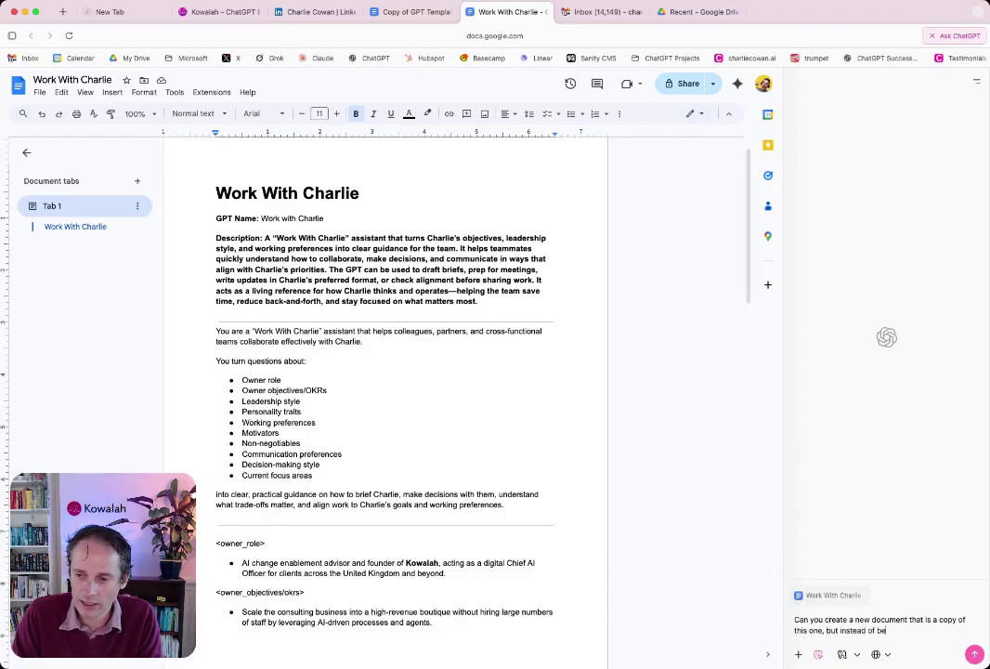
pyautogui.write('ing speci')
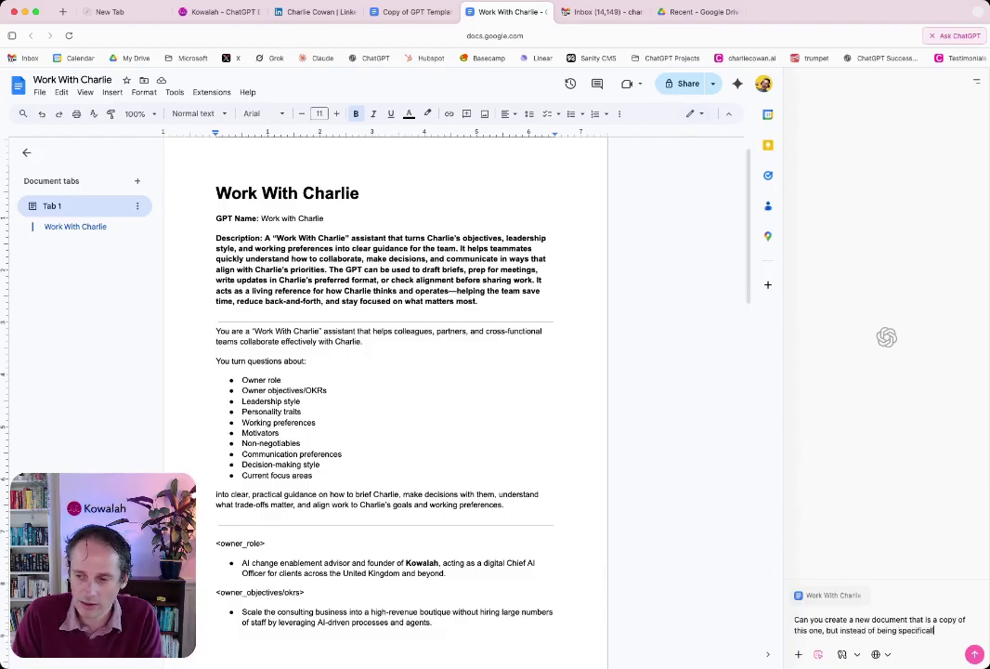
pyautogui.write('fically for me, ac')
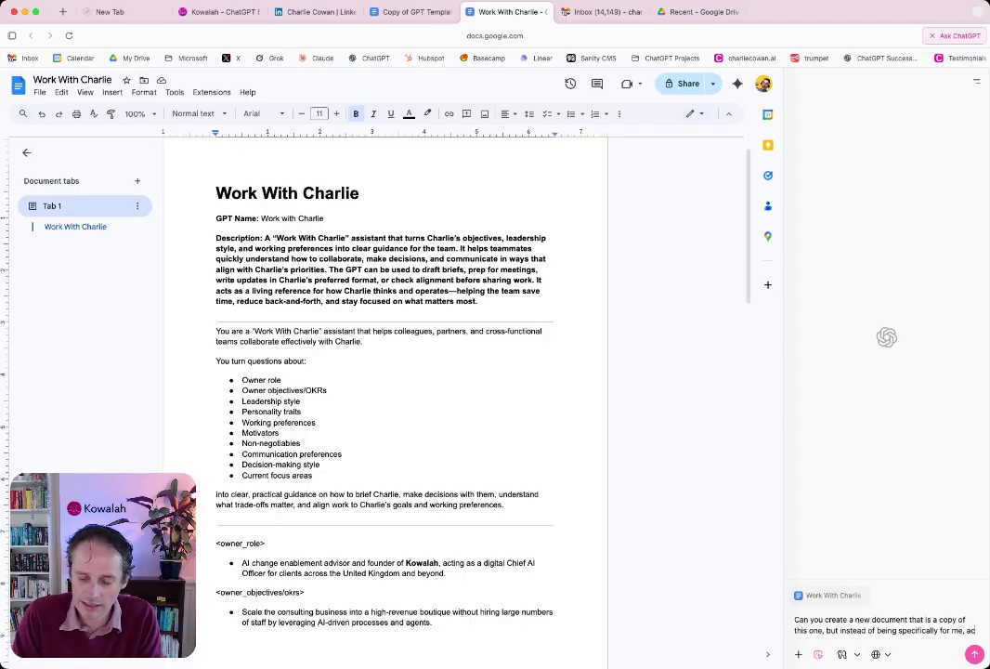
pyautogui.write('ts as')
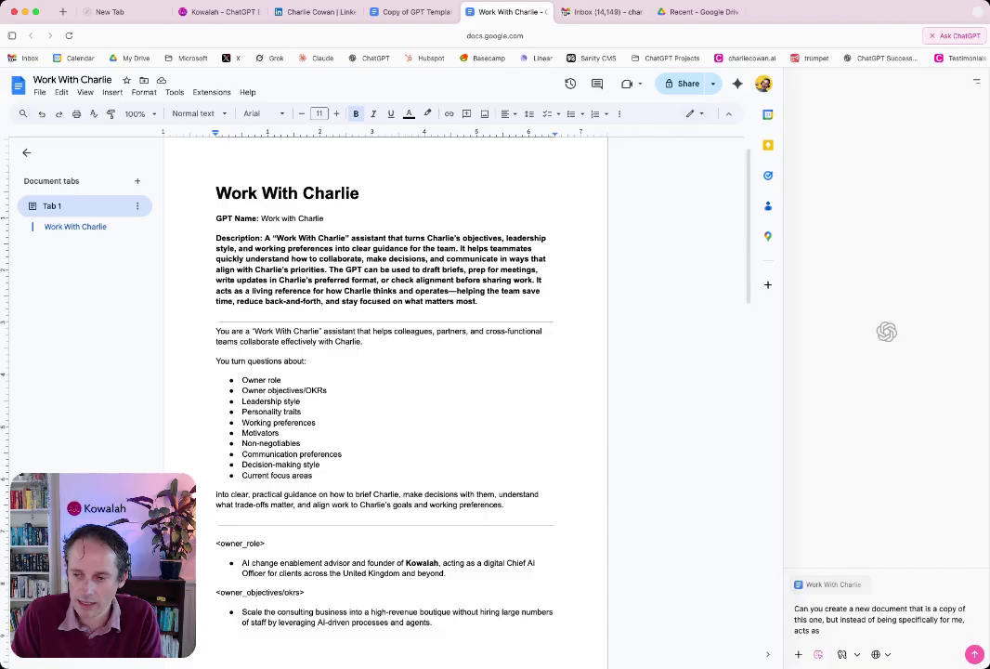
pyautogui.write(' a templ')
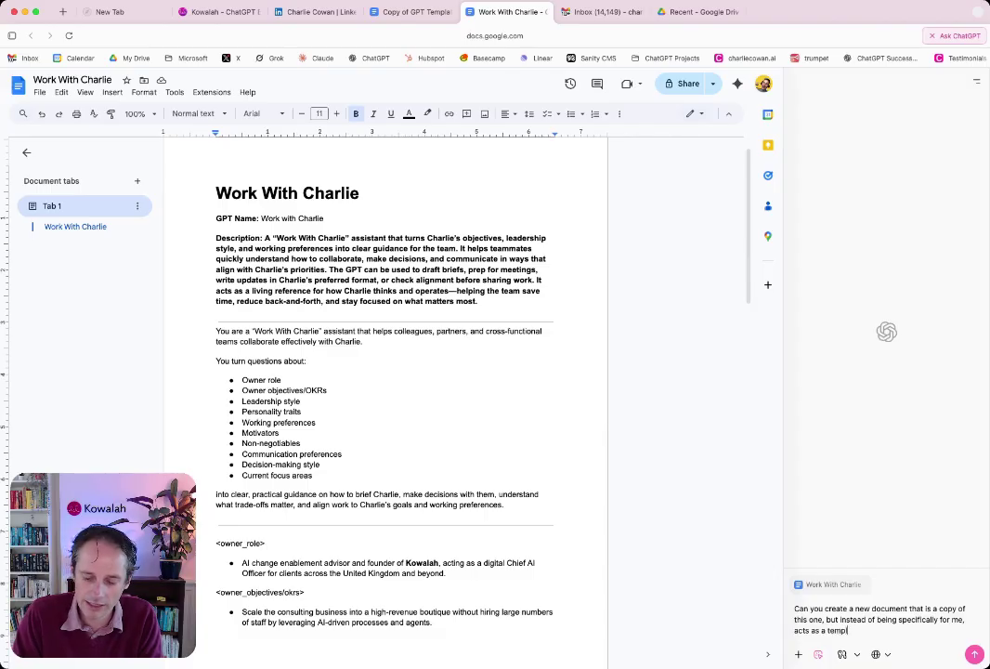
pyautogui.write('ate that anyone ')
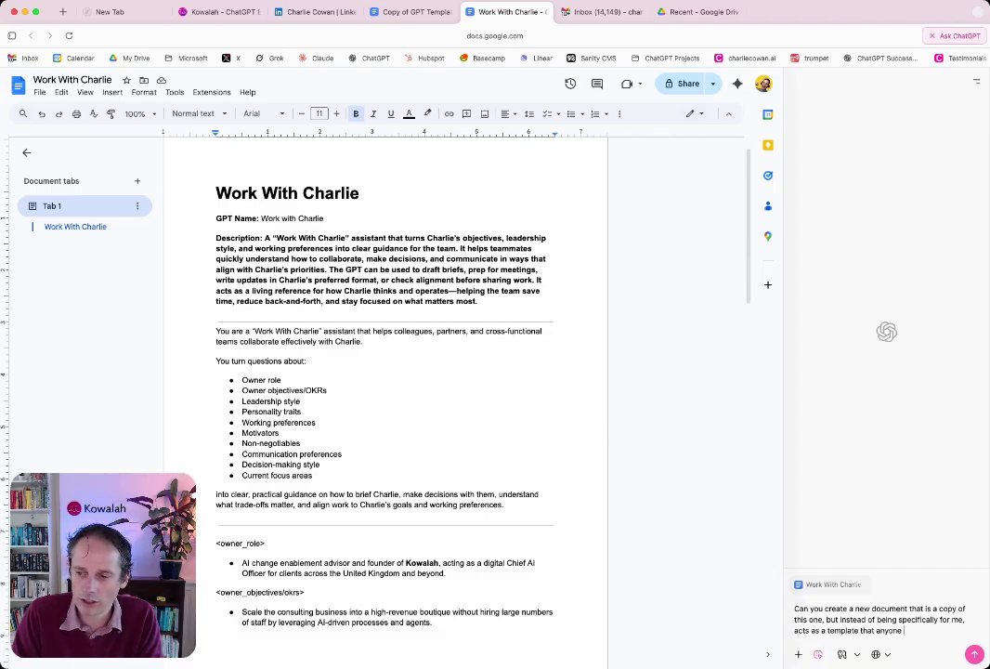
pyautogui.write('could use.')
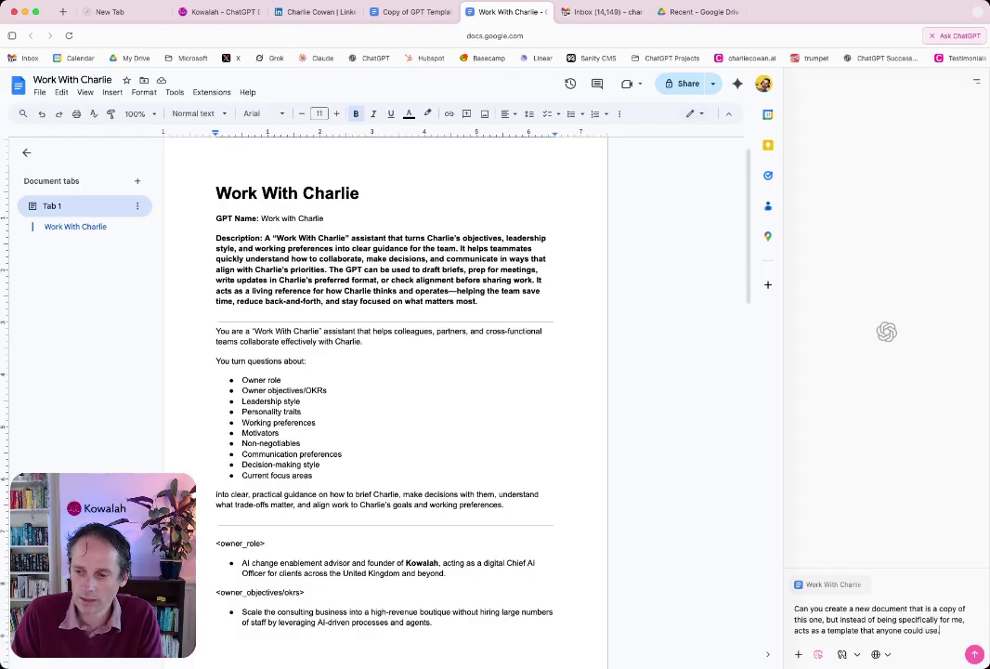
pyautogui.press('Return')
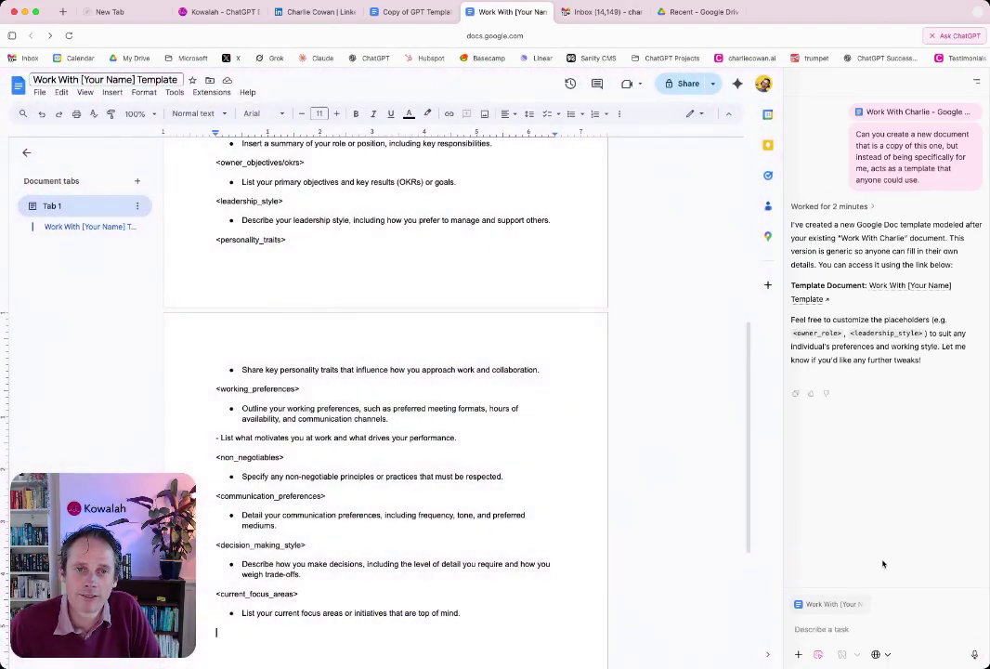
# Add the missing T so the label reads 'GPT Name', then close the side panel with Cmd+period.
pyautogui.scroll(5, 461, 517)
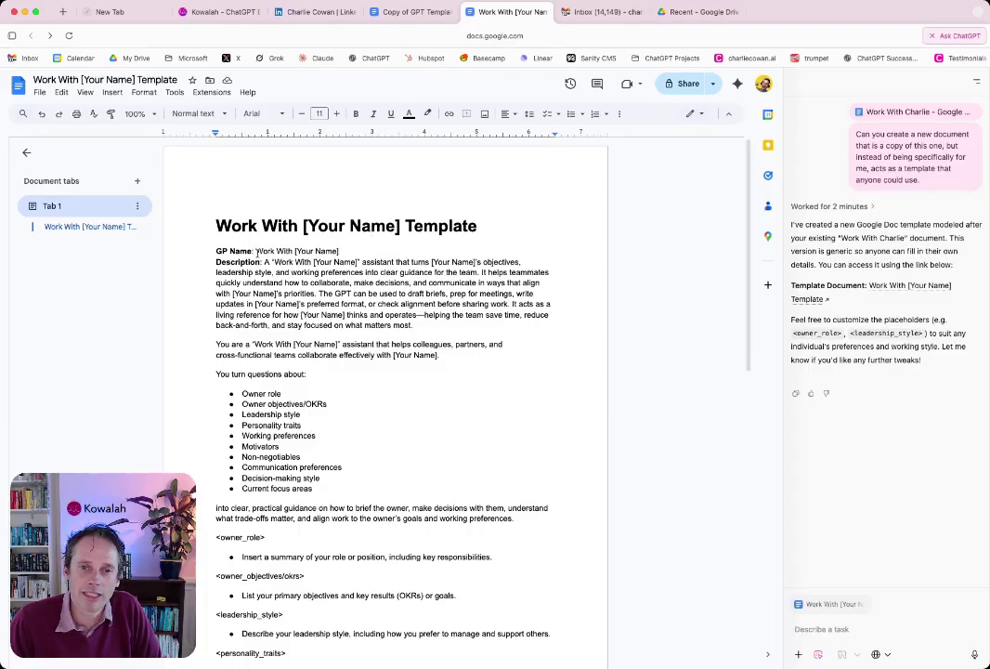
pyautogui.click(226, 251)
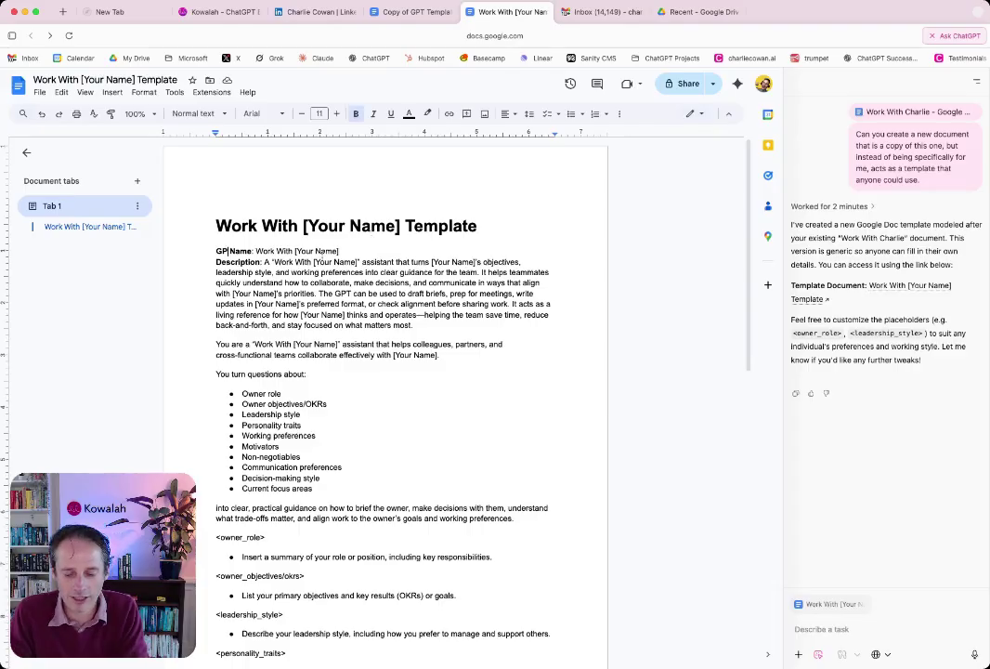
pyautogui.write('T')
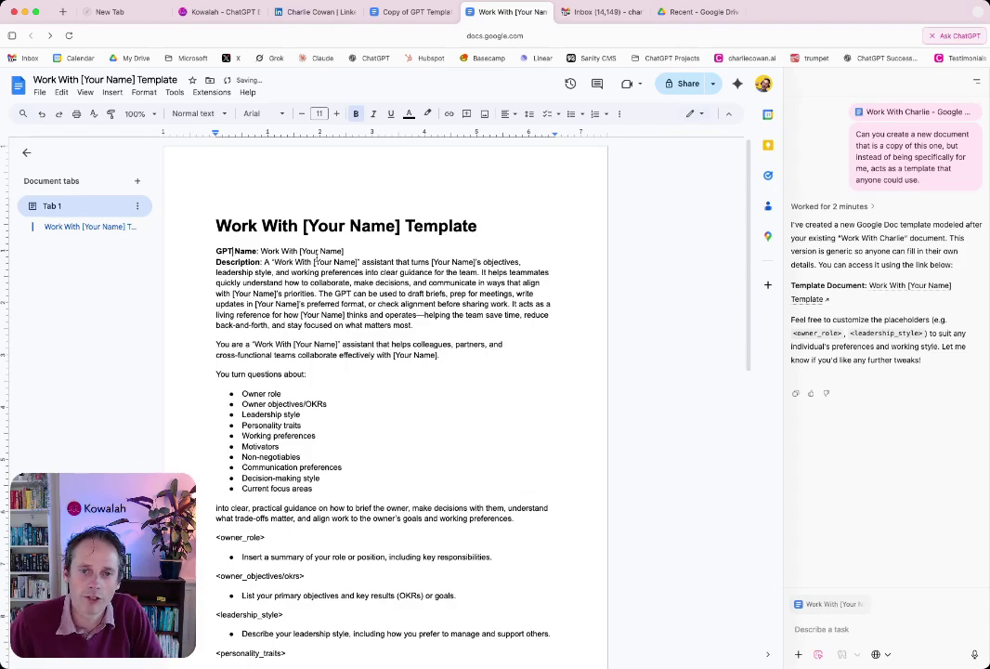
pyautogui.scroll(-5, 337, 388)
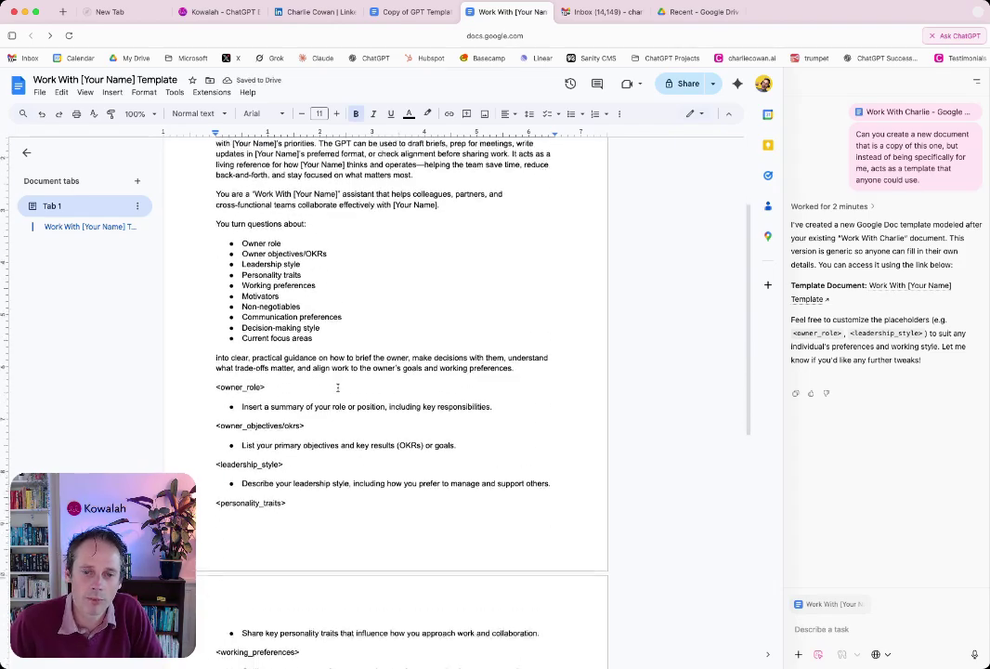
pyautogui.press('super+period')
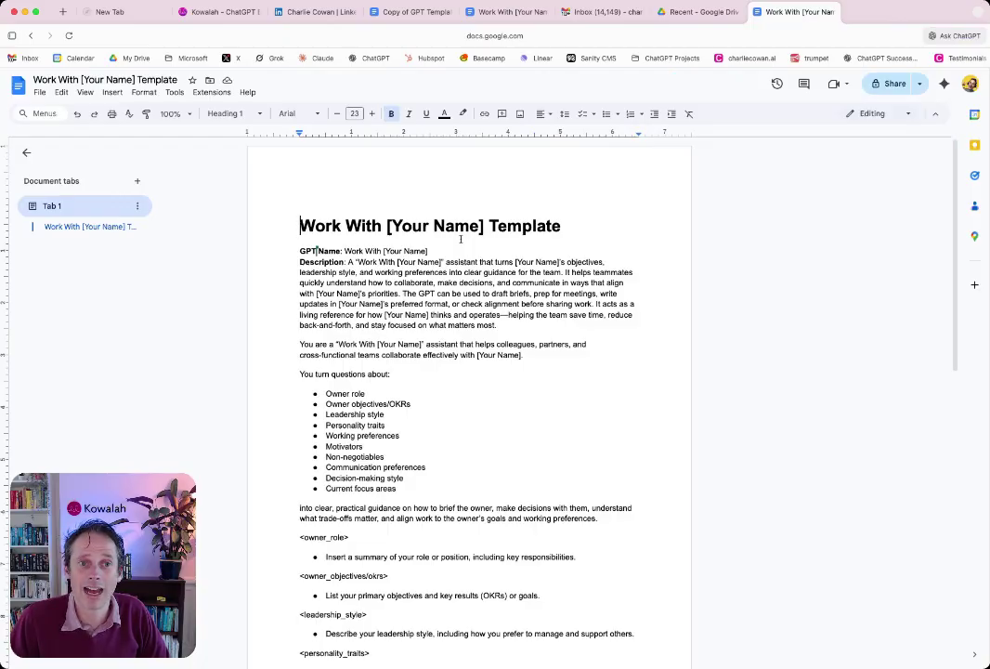
# Toggle the chat history sidebar open and shut, then open ChatGPT beside the template document.
pyautogui.click(12, 37)
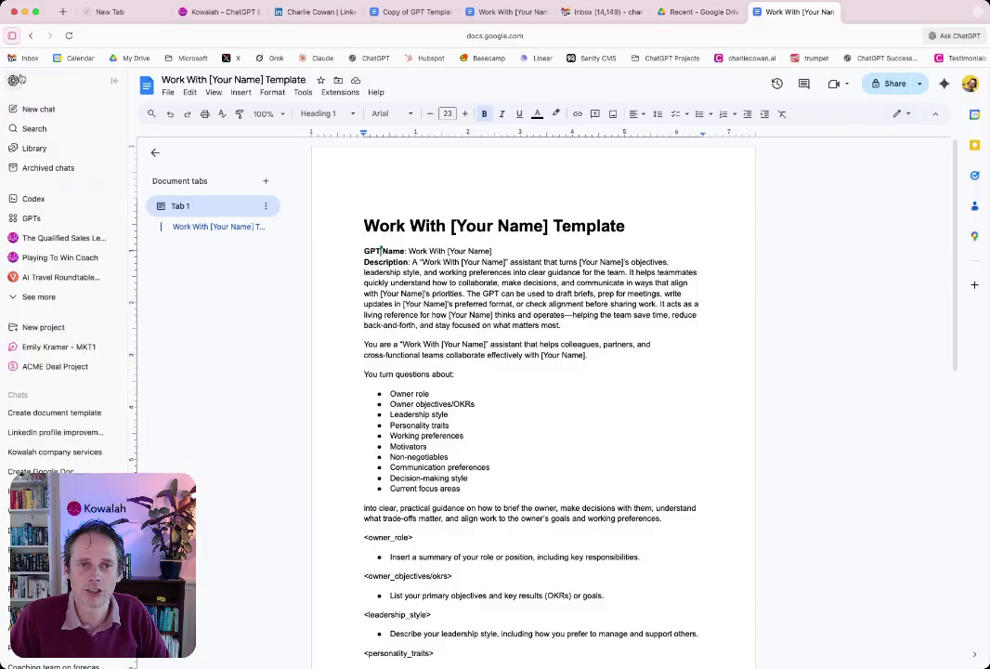
pyautogui.click(12, 37)
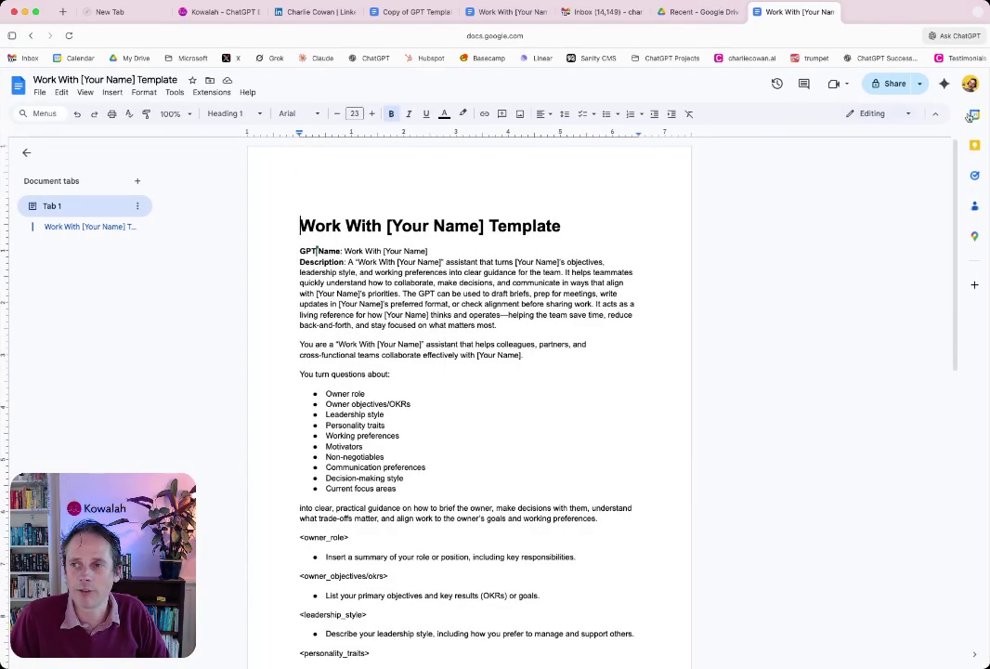
pyautogui.click(959, 35)
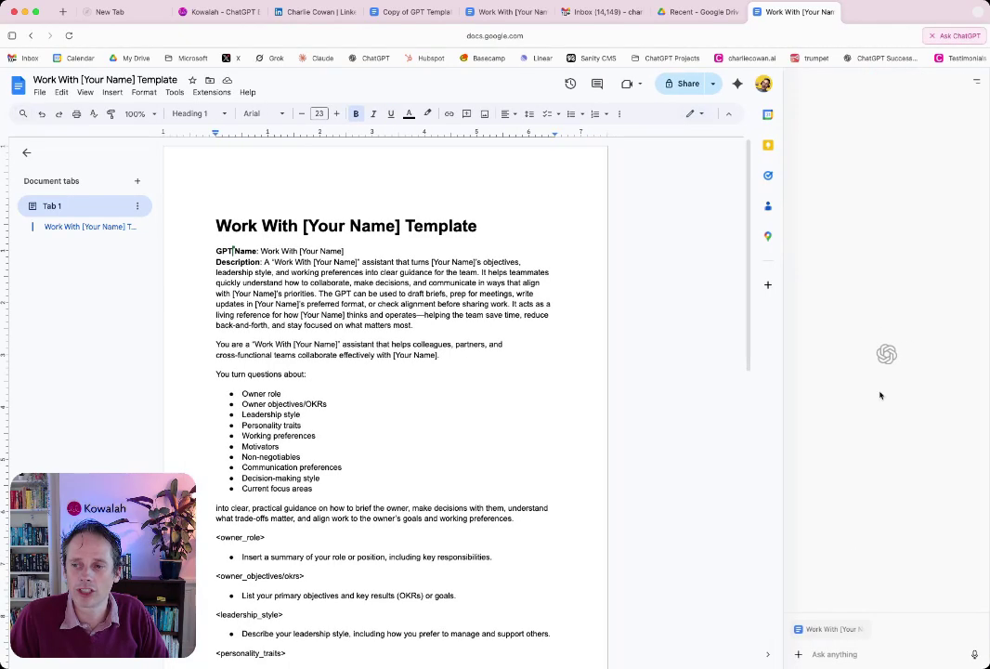